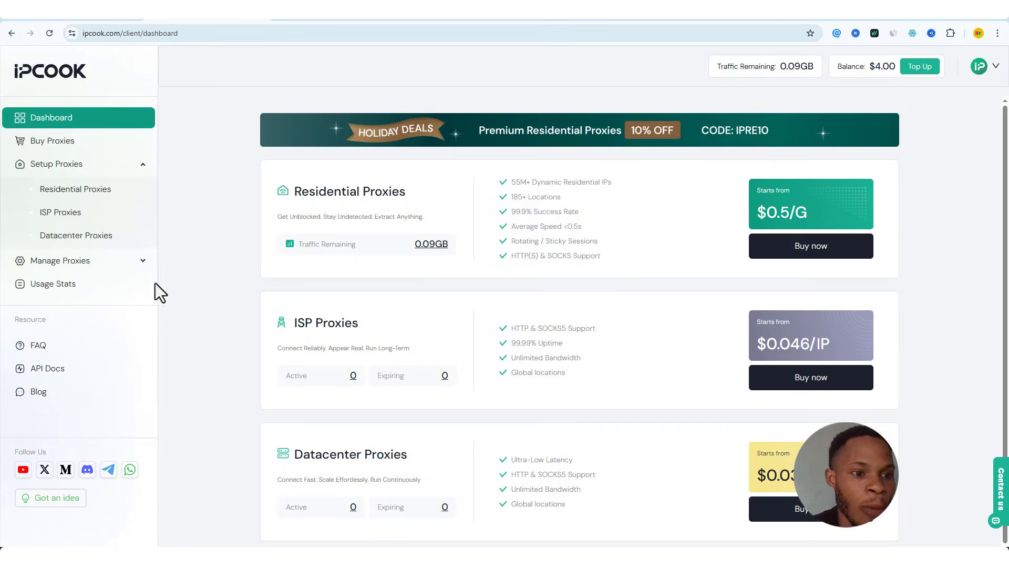
Review IPCook's residential proxy plan pricing, then open the Residential Proxies setup page
{"action": "left_click", "coordinate": [69, 147]}
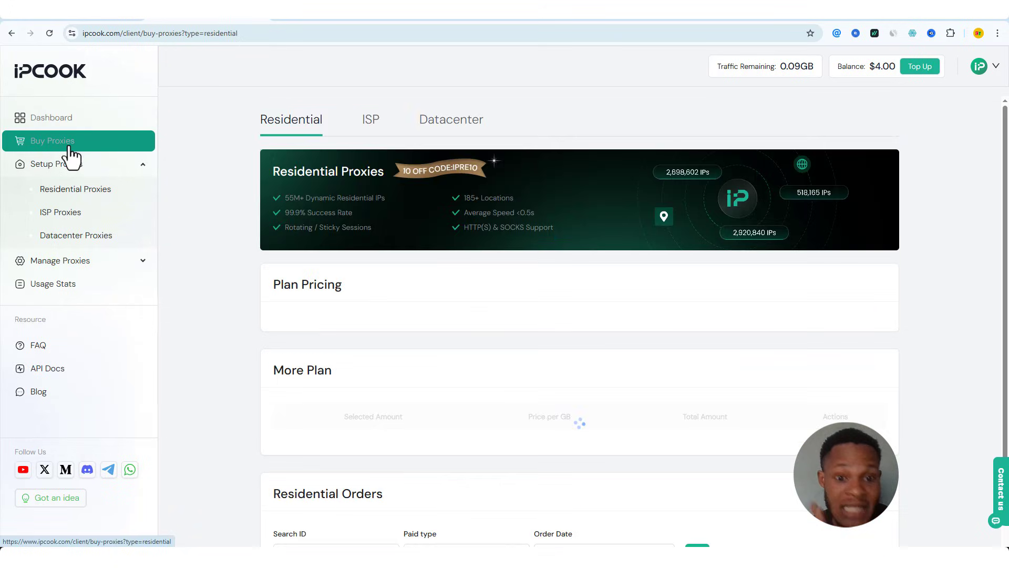
{"action": "scroll", "coordinate": [601, 243], "scroll_direction": "down", "scroll_amount": 4}
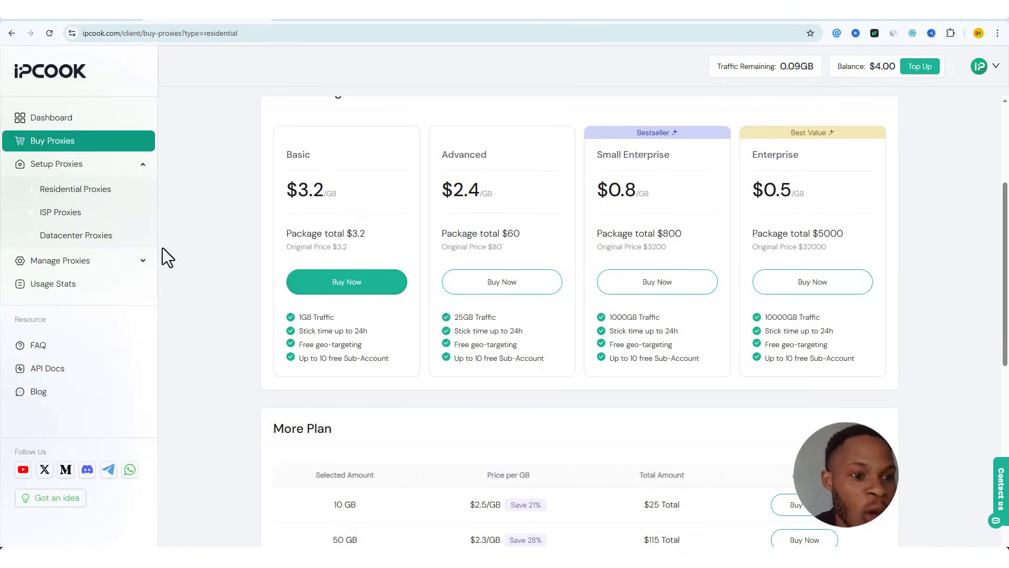
{"action": "left_click", "coordinate": [70, 197]}
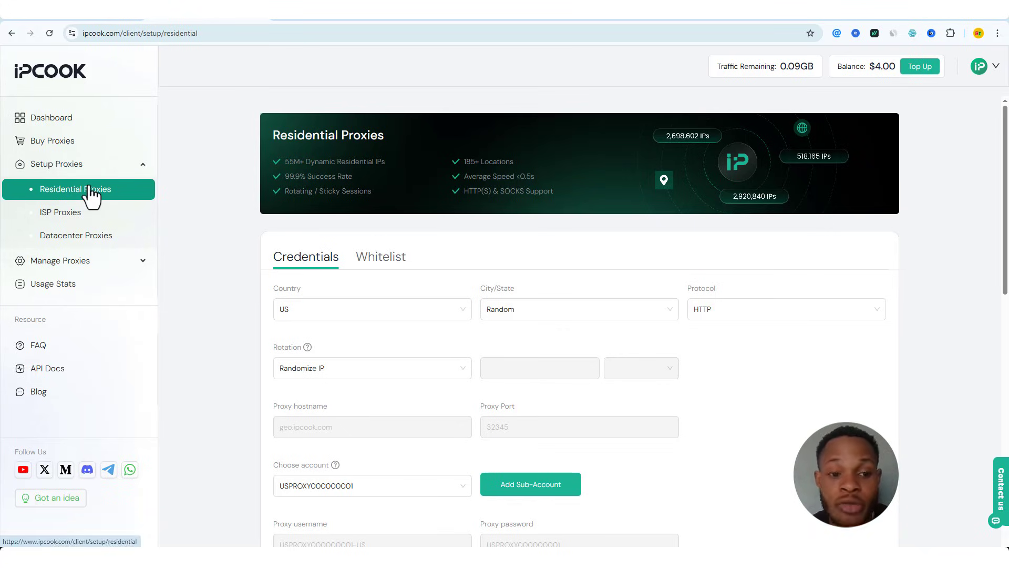
Set the residential proxy country to IR and the city to Tehran
{"action": "scroll", "coordinate": [462, 277], "scroll_direction": "down", "scroll_amount": 2}
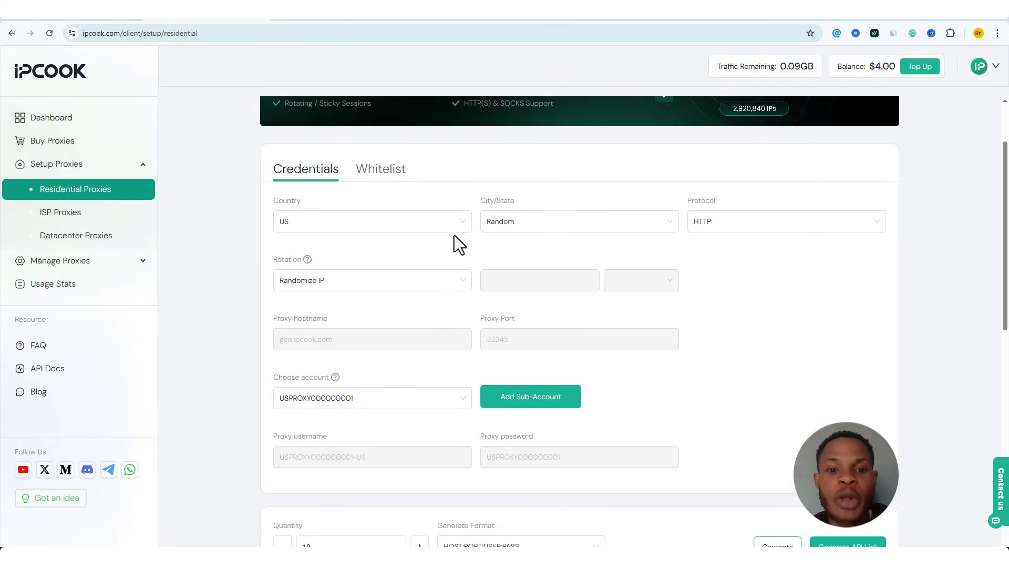
{"action": "left_click", "coordinate": [465, 225]}
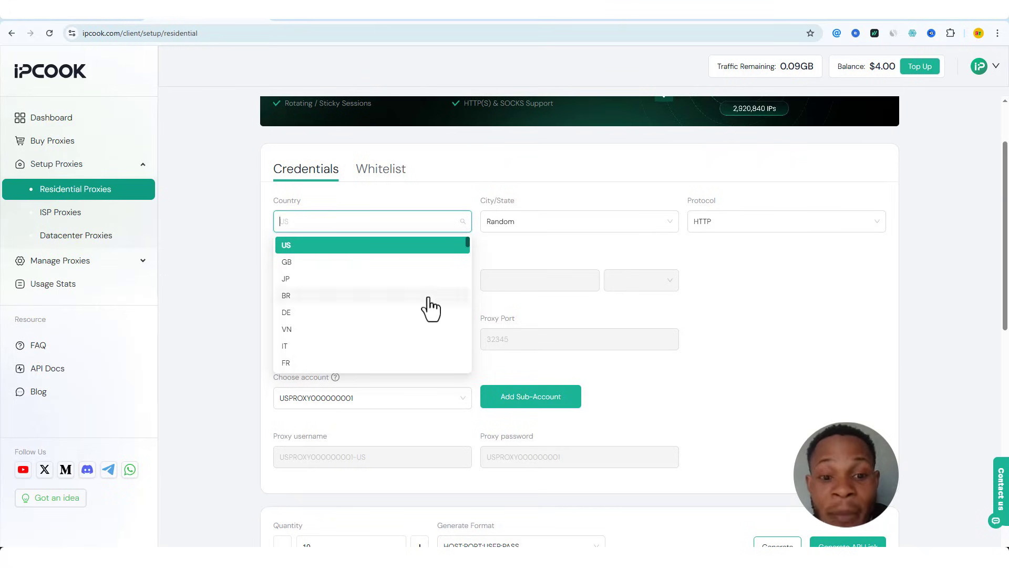
{"action": "scroll", "coordinate": [428, 304], "scroll_direction": "down", "scroll_amount": 3}
{"action": "scroll", "coordinate": [425, 309], "scroll_direction": "down", "scroll_amount": 10}
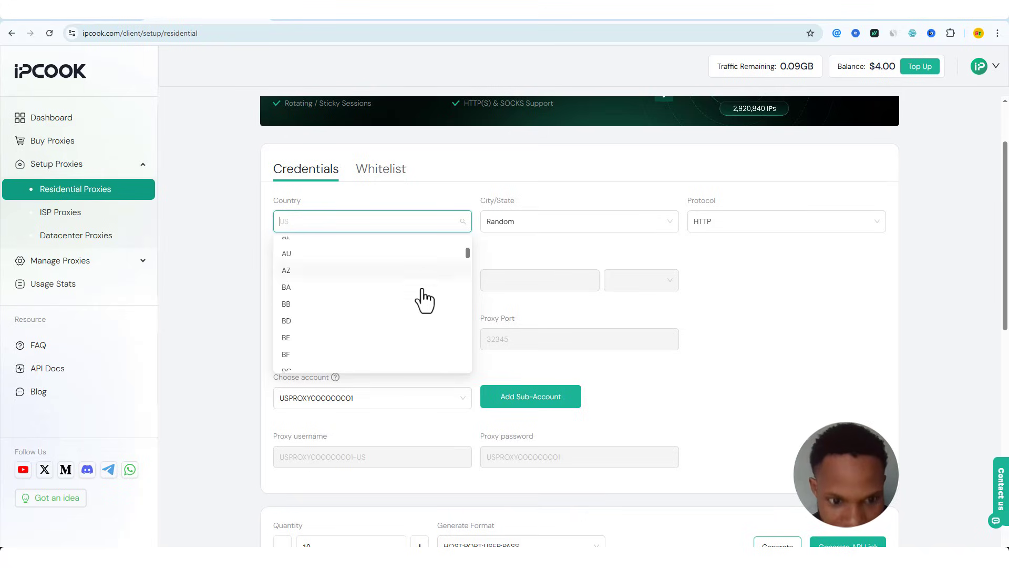
{"action": "scroll", "coordinate": [421, 307], "scroll_direction": "down", "scroll_amount": 12}
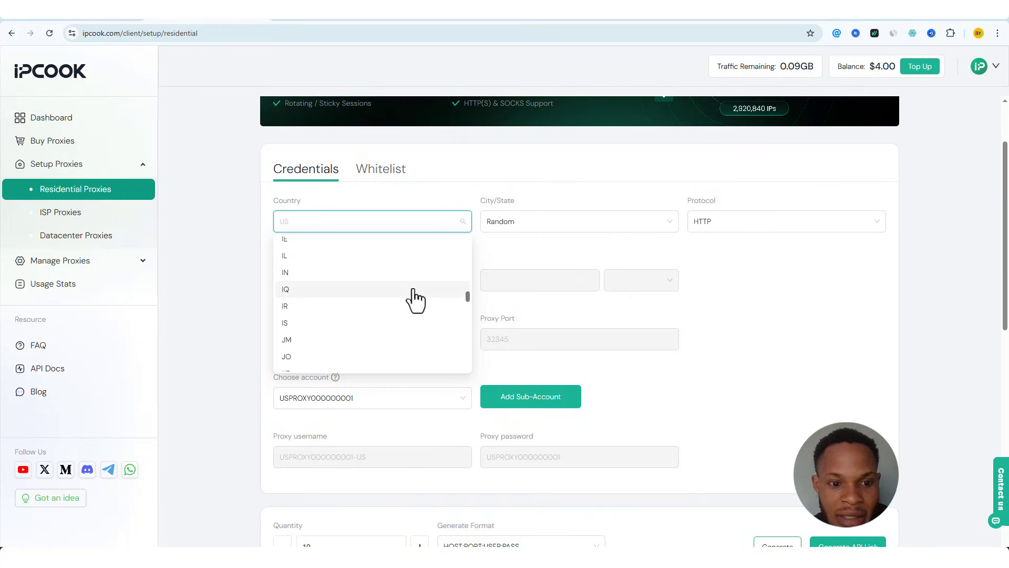
{"action": "scroll", "coordinate": [410, 290], "scroll_direction": "up", "scroll_amount": 1}
{"action": "scroll", "coordinate": [300, 310], "scroll_direction": "down", "scroll_amount": 2}
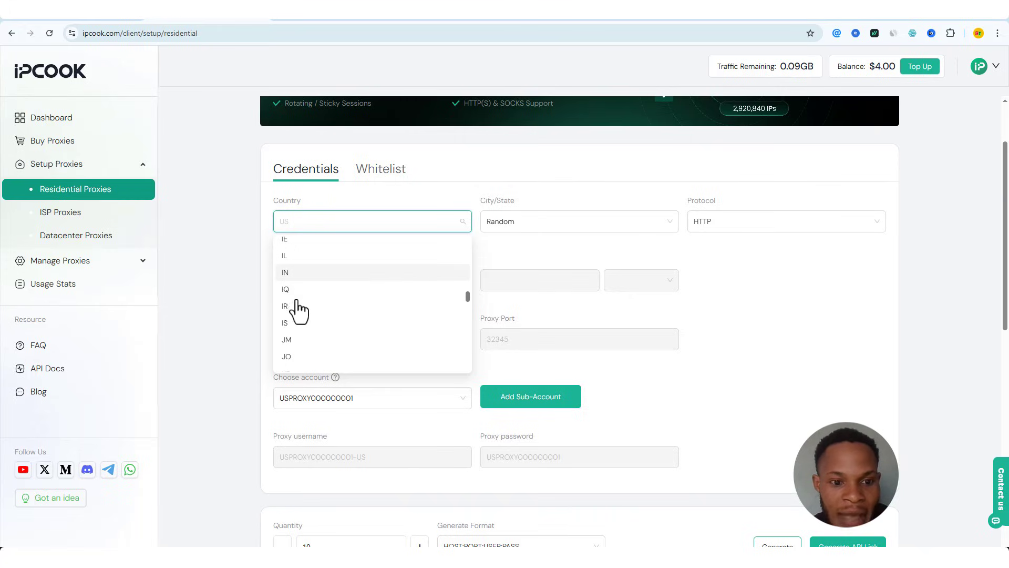
{"action": "left_click", "coordinate": [295, 309]}
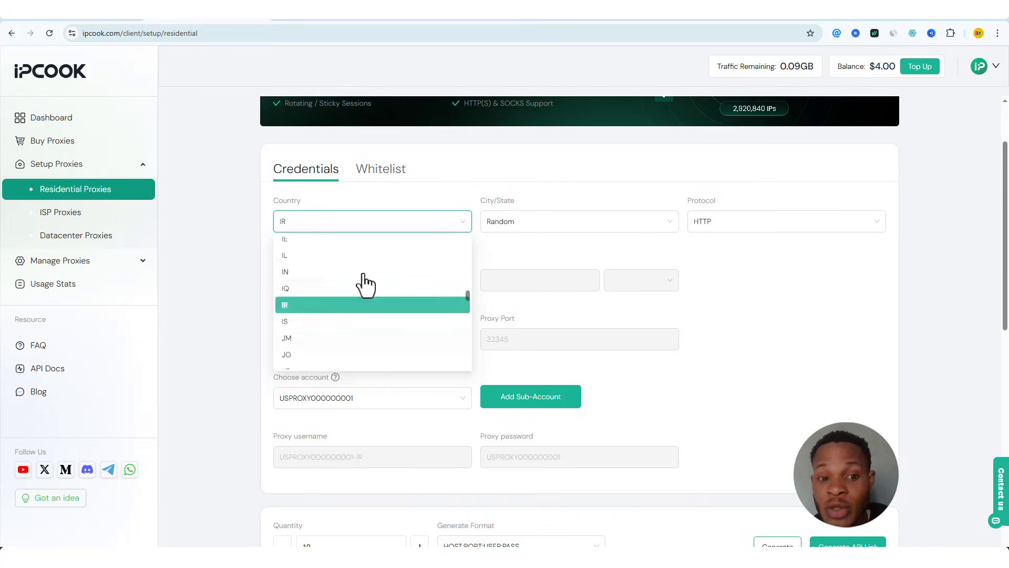
{"action": "left_click", "coordinate": [576, 225]}
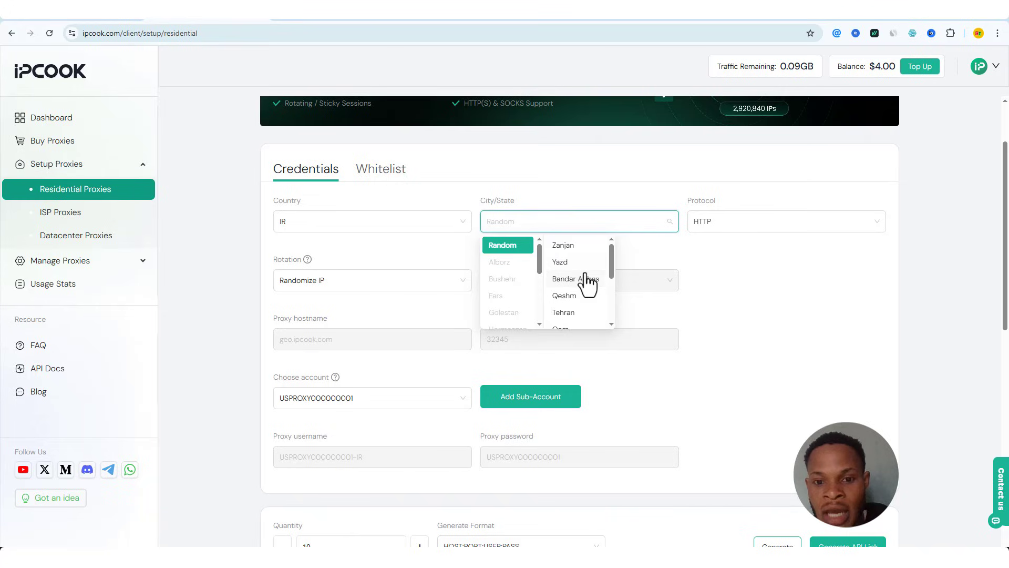
{"action": "scroll", "coordinate": [587, 276], "scroll_direction": "down", "scroll_amount": 2}
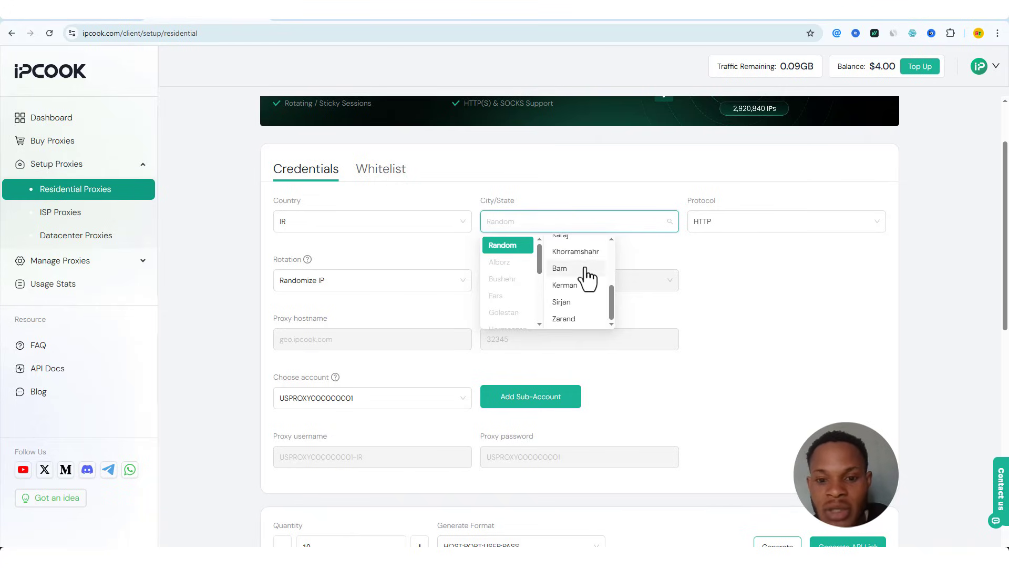
{"action": "scroll", "coordinate": [587, 275], "scroll_direction": "up", "scroll_amount": 3}
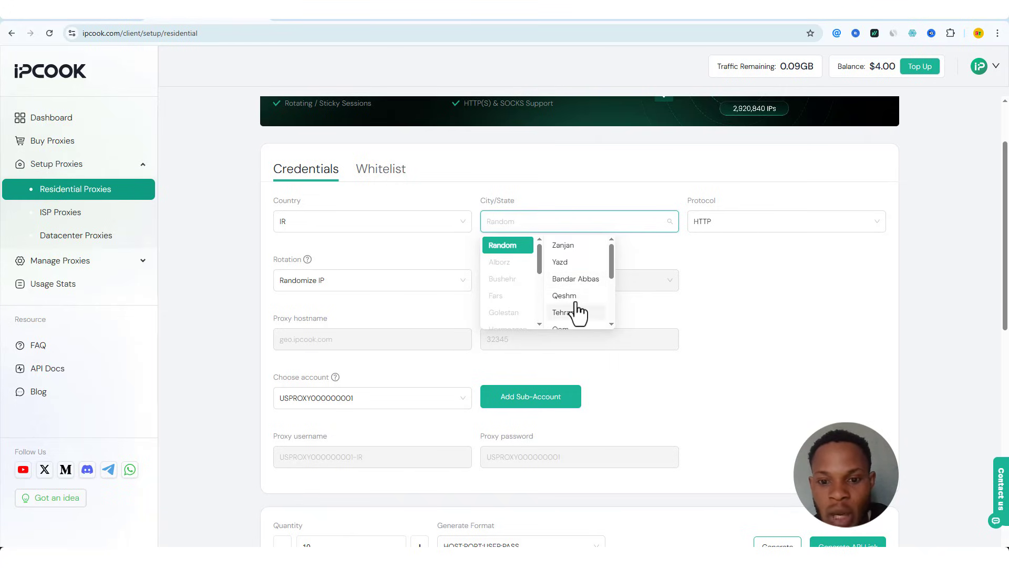
{"action": "scroll", "coordinate": [584, 310], "scroll_direction": "down", "scroll_amount": 1}
{"action": "left_click", "coordinate": [571, 262]}
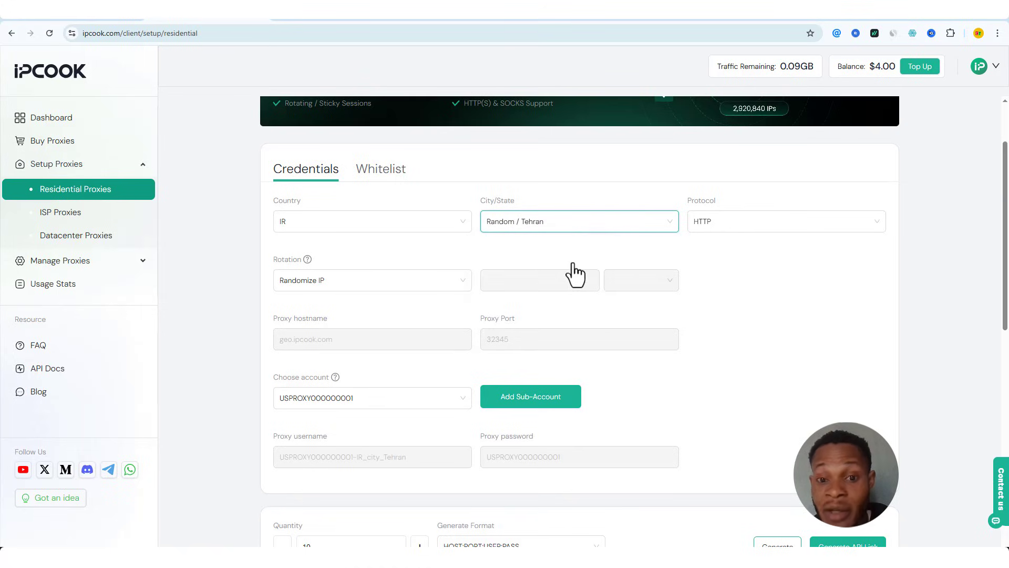
Switch the proxy protocol to SOCKS5 and keep Randomize IP rotation
{"action": "left_click", "coordinate": [817, 221]}
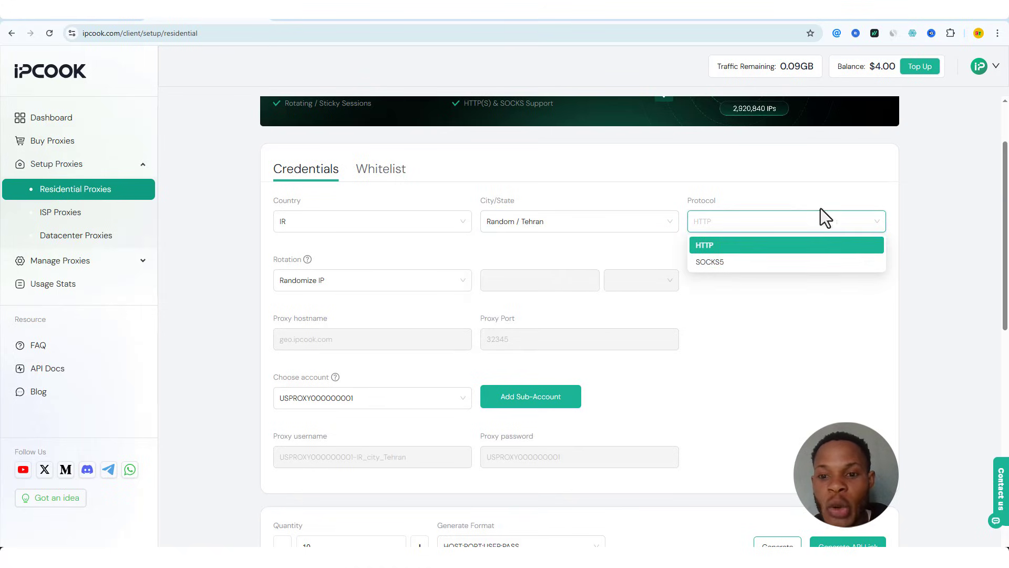
{"action": "left_click", "coordinate": [739, 261]}
{"action": "left_click", "coordinate": [717, 311]}
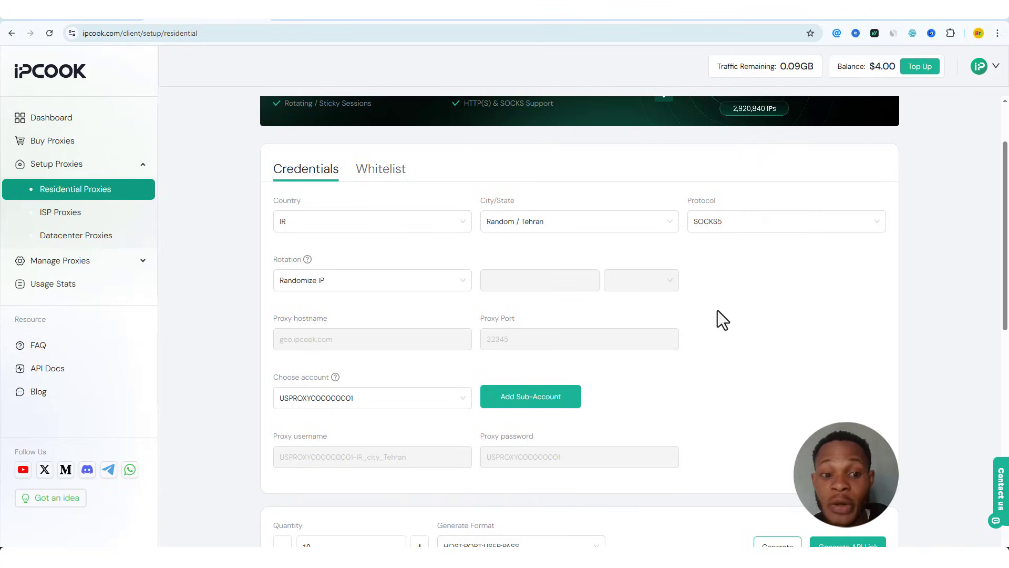
{"action": "left_click", "coordinate": [362, 281]}
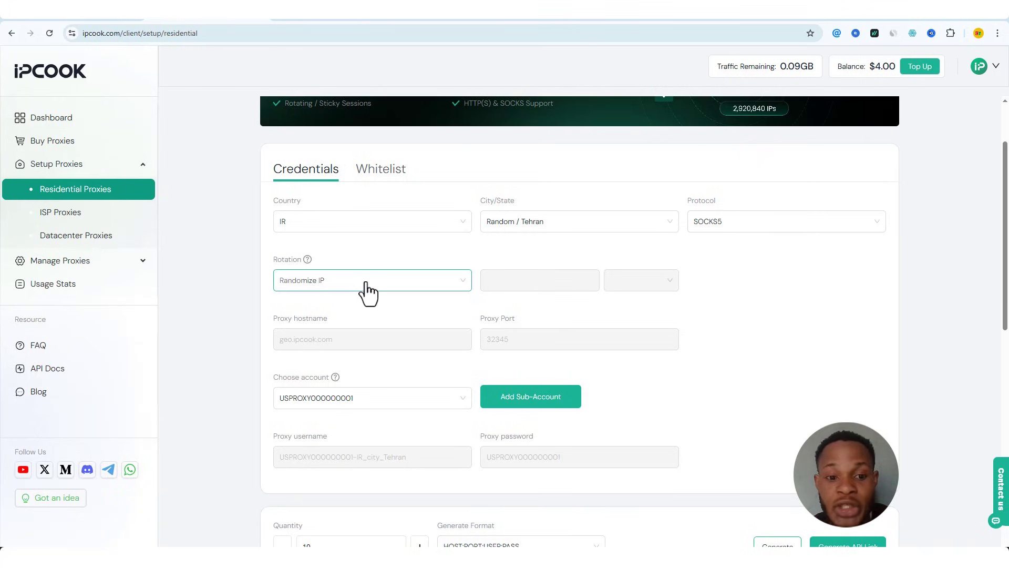
{"action": "left_click", "coordinate": [332, 304]}
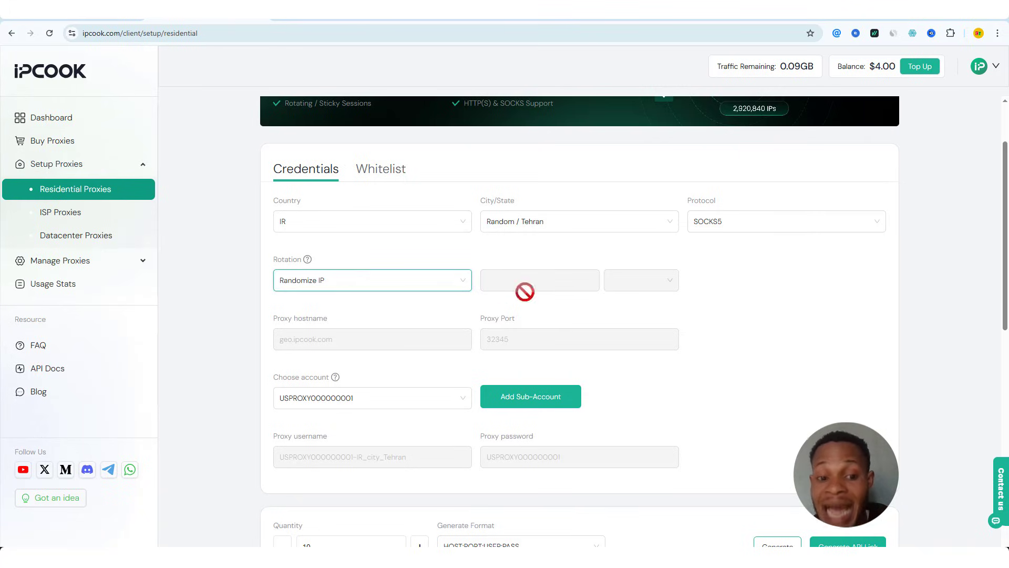
{"action": "scroll", "coordinate": [523, 291], "scroll_direction": "down", "scroll_amount": 3}
{"action": "left_click", "coordinate": [714, 248]}
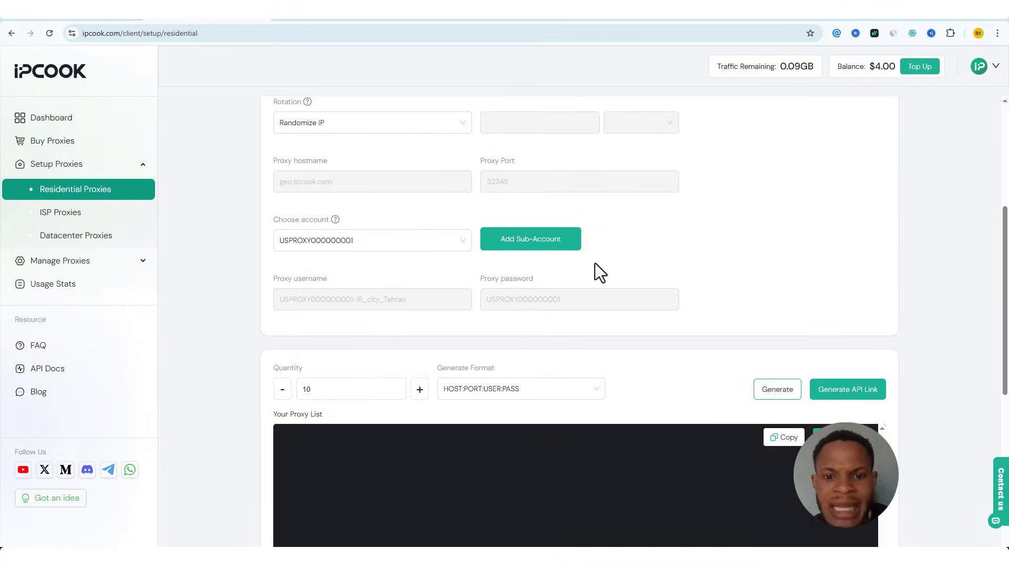
Start a new proxy sub-account and enter its username and password
{"action": "left_click", "coordinate": [525, 245]}
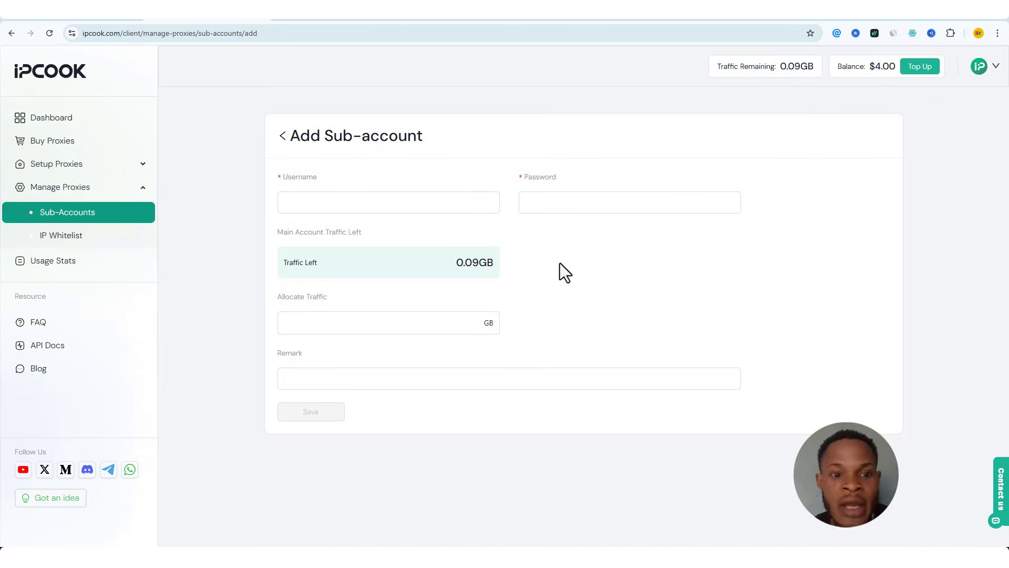
{"action": "left_click", "coordinate": [436, 203]}
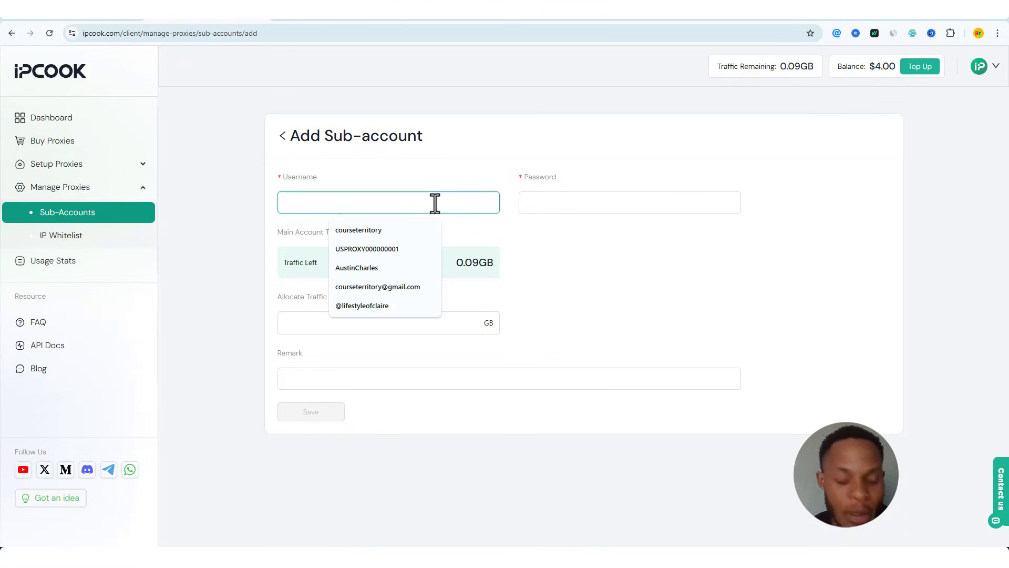
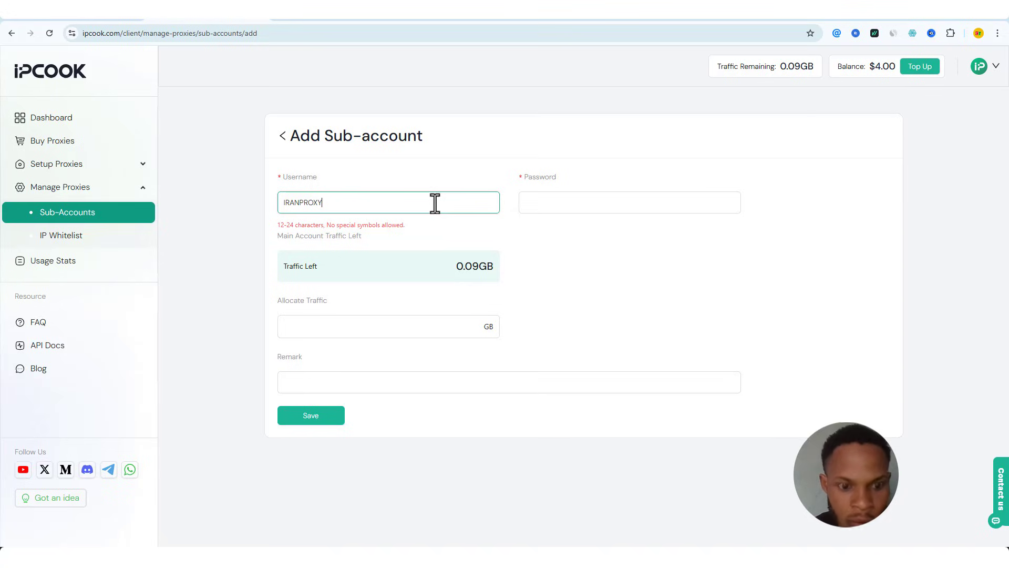
{"action": "left_click", "coordinate": [568, 208]}
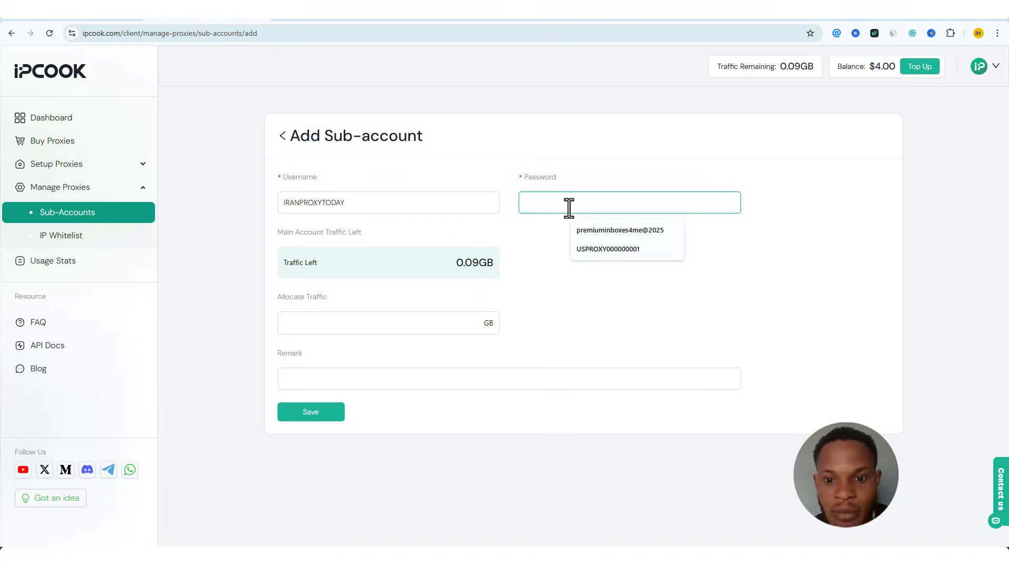
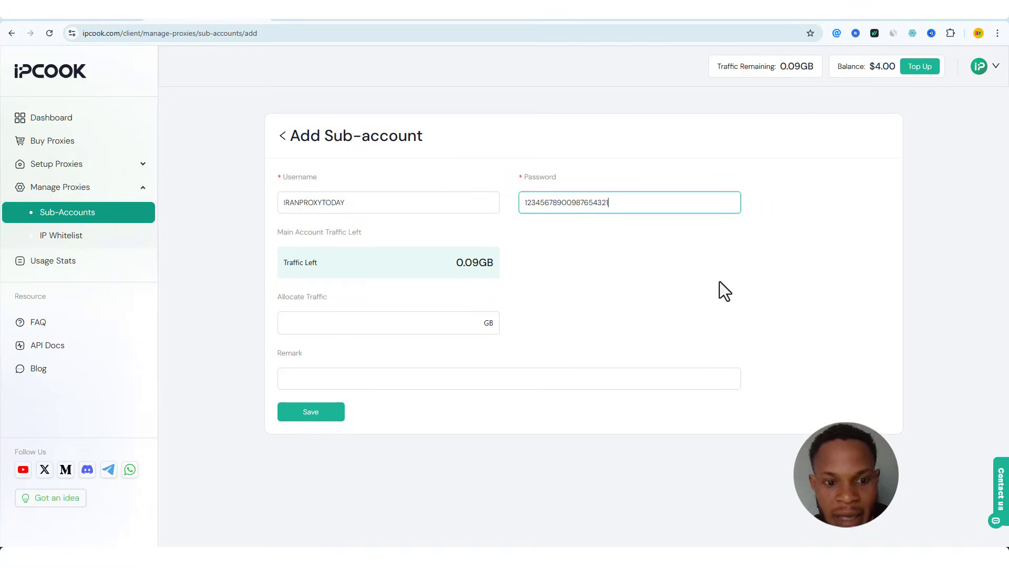
Allocate 0.01 GB of traffic, reuse the username as the remark, and save the sub-account
{"action": "left_click", "coordinate": [290, 321]}
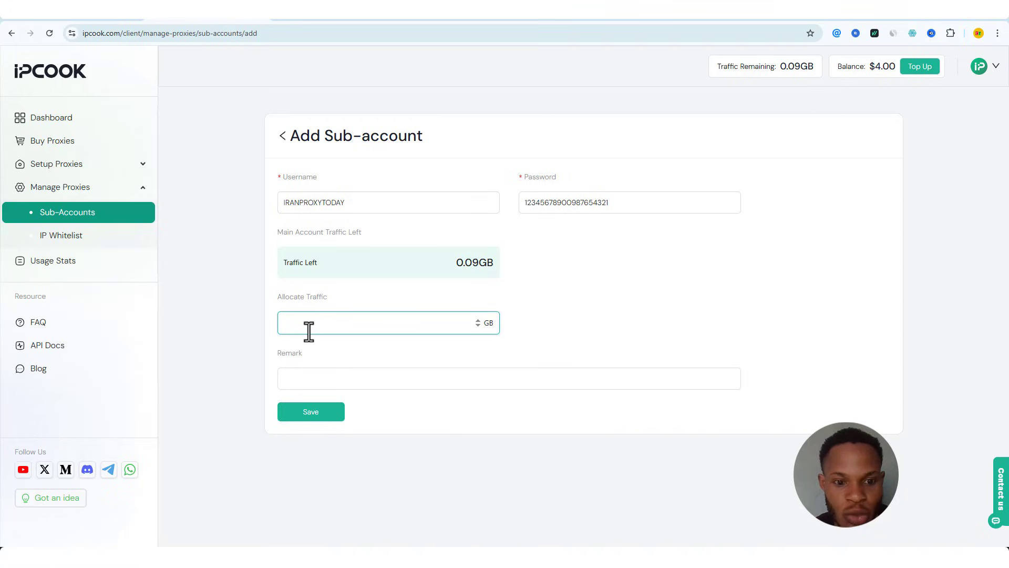
{"action": "left_click", "coordinate": [480, 328]}
{"action": "left_click", "coordinate": [478, 326]}
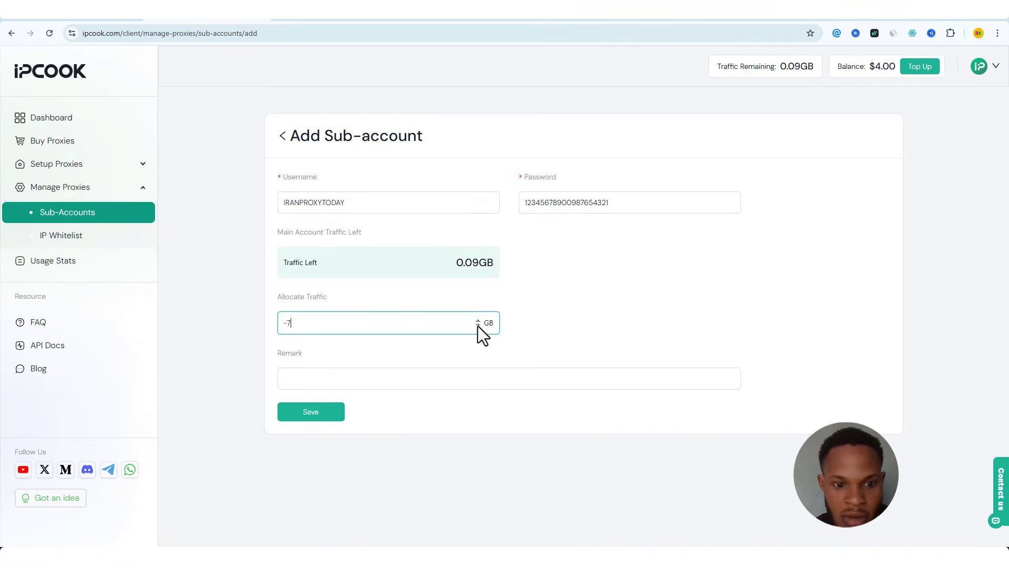
{"action": "left_click", "coordinate": [478, 326]}
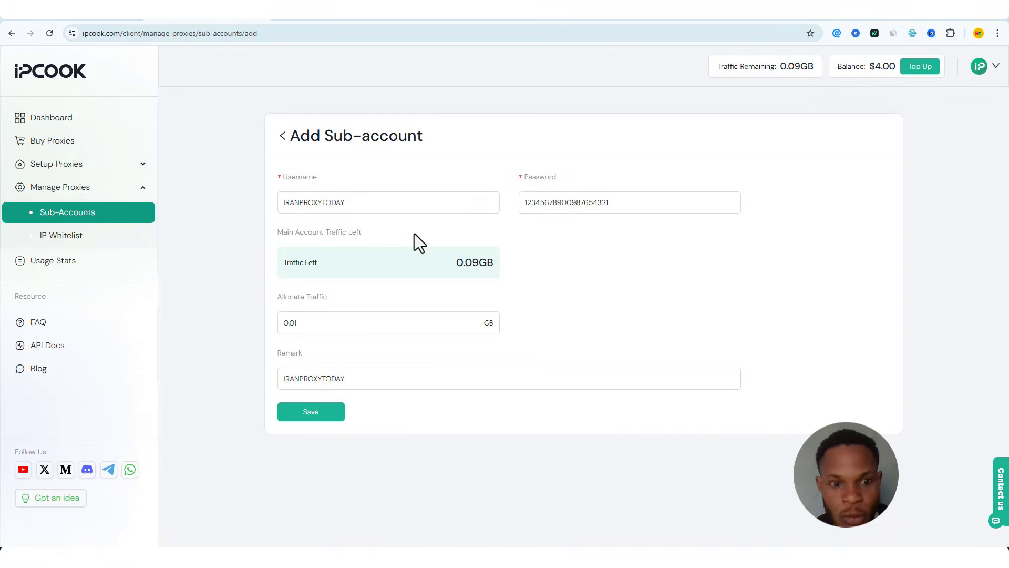
{"action": "left_click_drag", "start_coordinate": [368, 208], "coordinate": [243, 219]}
{"action": "left_click", "coordinate": [642, 205]}
{"action": "left_click_drag", "start_coordinate": [641, 205], "coordinate": [523, 207]}
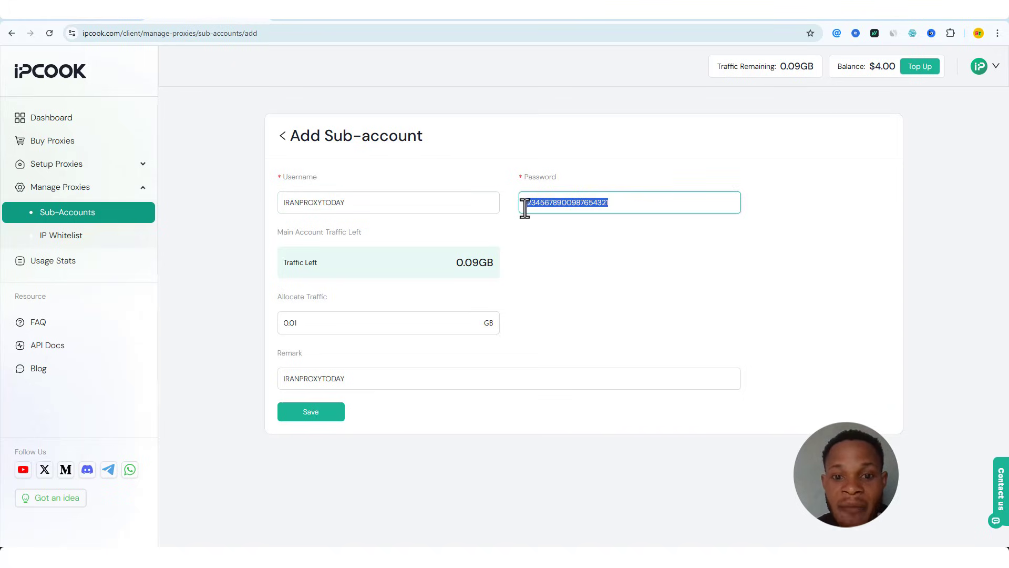
{"action": "left_click", "coordinate": [630, 249]}
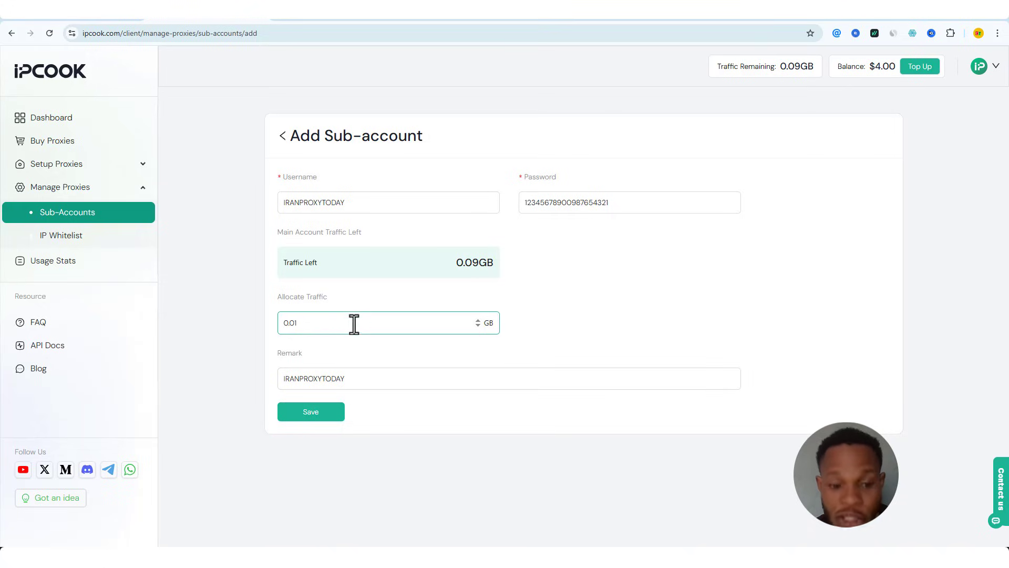
{"action": "left_click", "coordinate": [312, 413]}
Set the proxy quantity to 1 and generate the proxy line
{"action": "scroll", "coordinate": [541, 376], "scroll_direction": "down", "scroll_amount": 3}
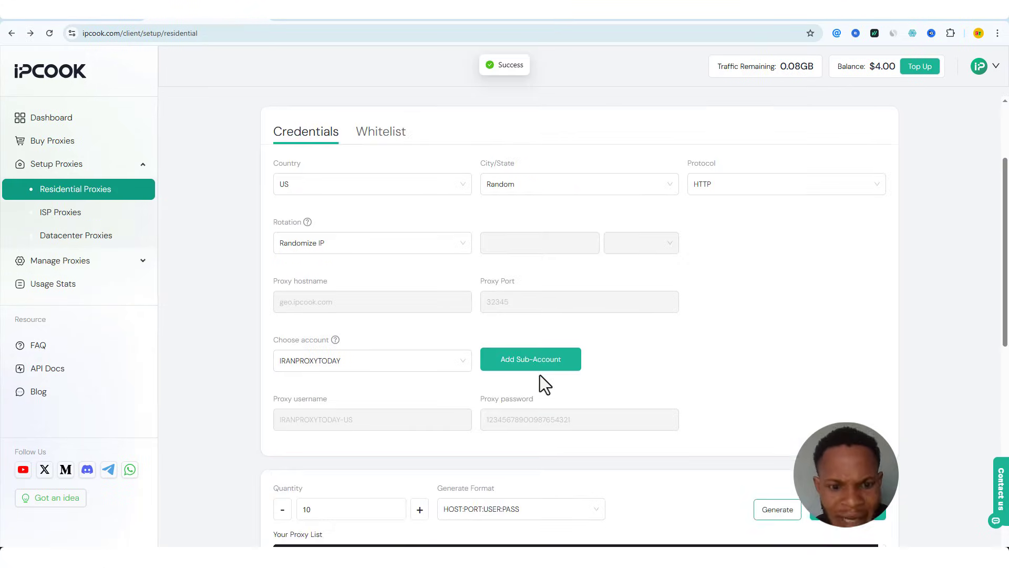
{"action": "scroll", "coordinate": [546, 304], "scroll_direction": "down", "scroll_amount": 1}
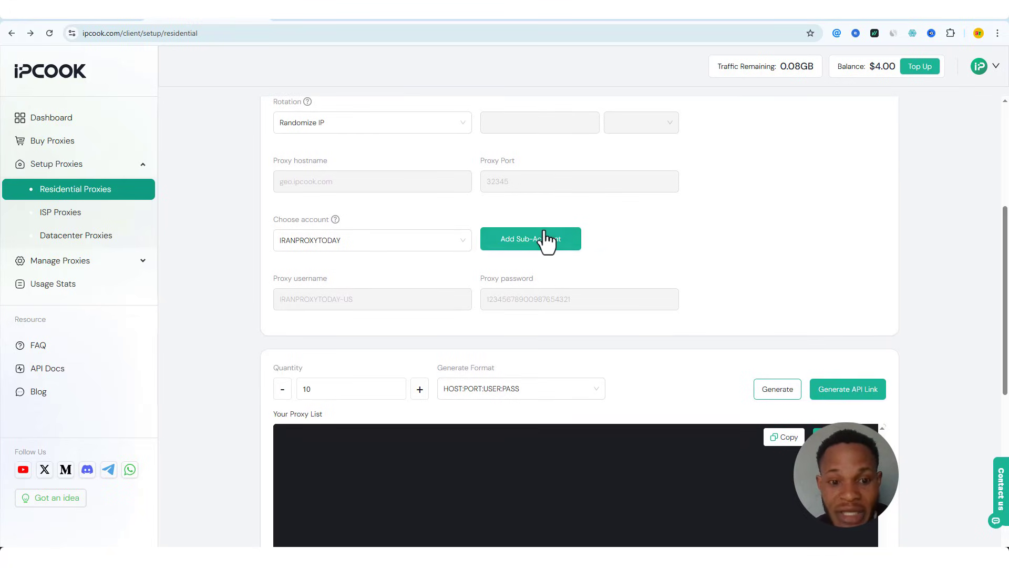
{"action": "triple_click", "coordinate": [278, 390]}
{"action": "triple_click", "coordinate": [277, 390]}
{"action": "triple_click", "coordinate": [277, 390]}
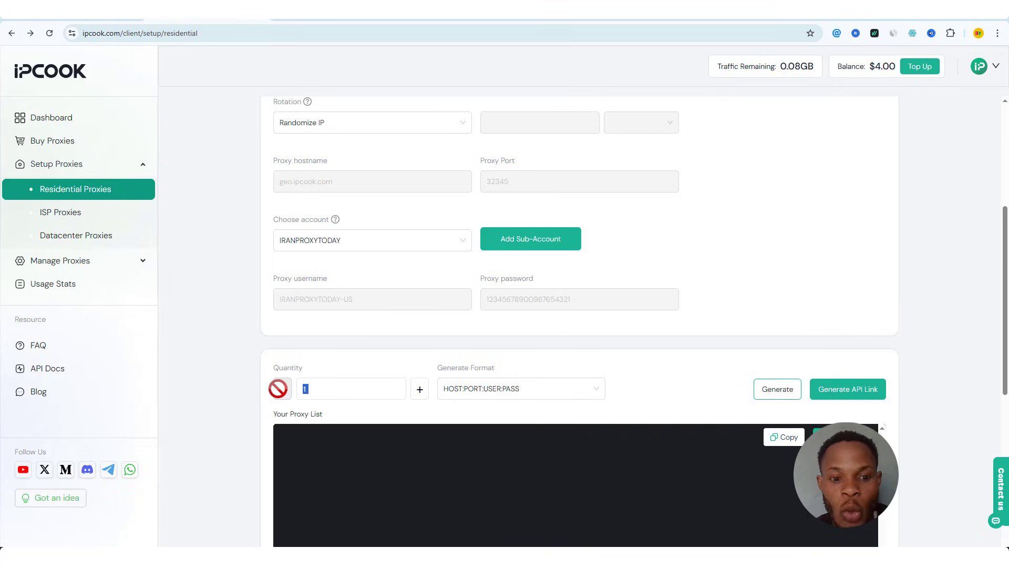
{"action": "left_click", "coordinate": [769, 390]}
Copy the generated proxy line and switch to FlashID's profiles window
{"action": "scroll", "coordinate": [769, 358], "scroll_direction": "down", "scroll_amount": 3}
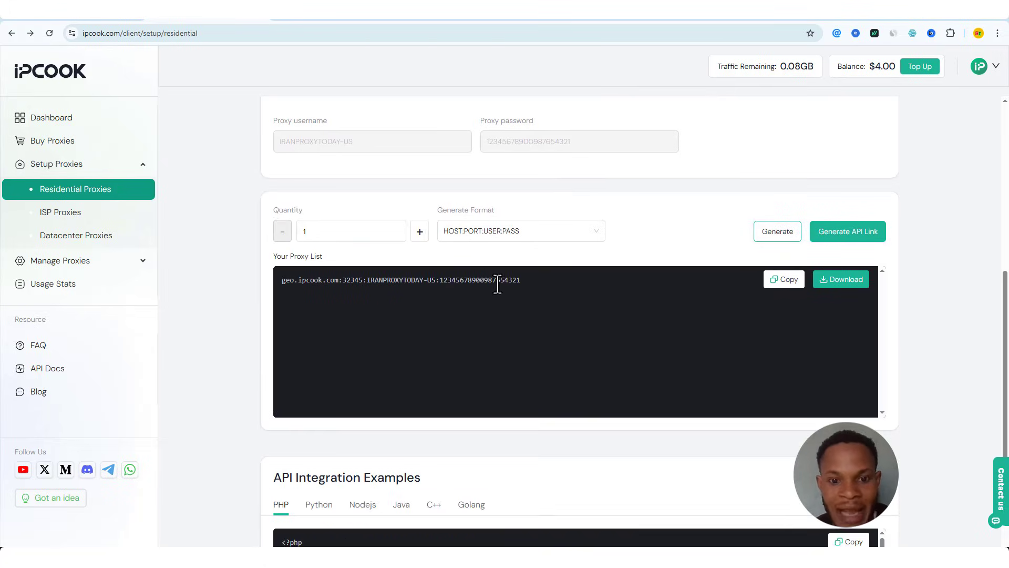
{"action": "left_click_drag", "start_coordinate": [523, 282], "coordinate": [355, 286]}
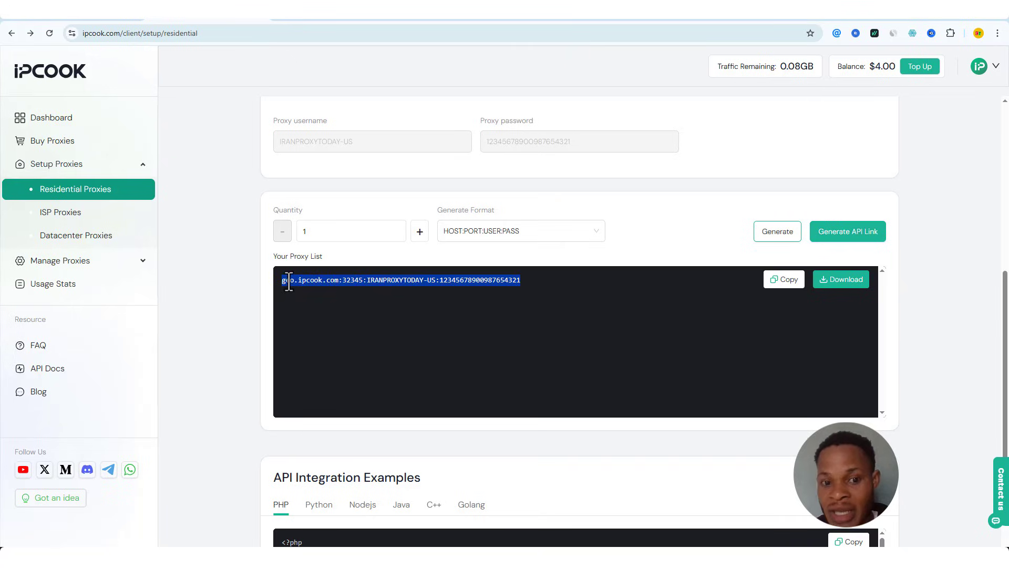
{"action": "right_click", "coordinate": [455, 274]}
{"action": "left_click", "coordinate": [475, 292]}
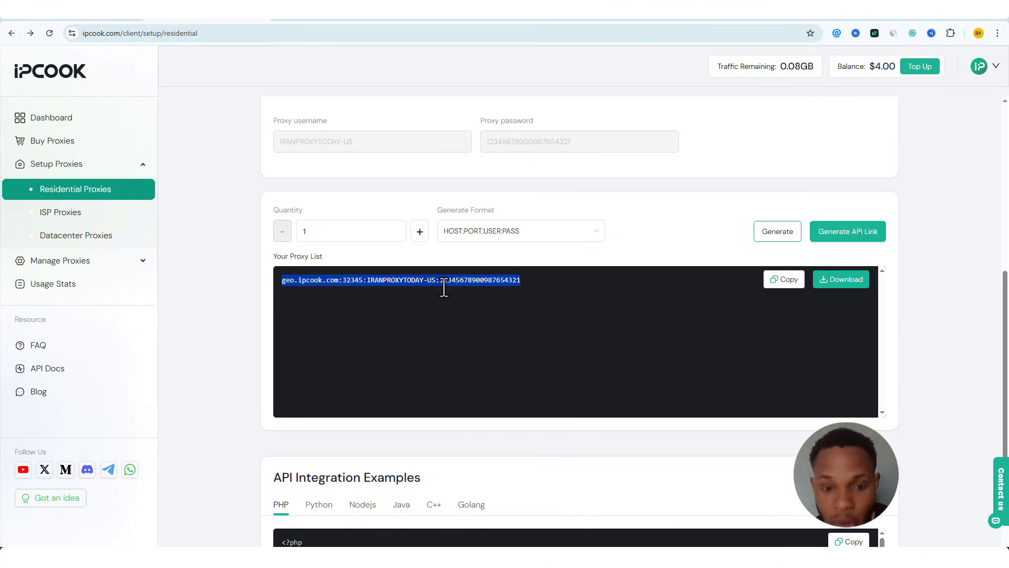
{"action": "scroll", "coordinate": [471, 286], "scroll_direction": "up", "scroll_amount": 2}
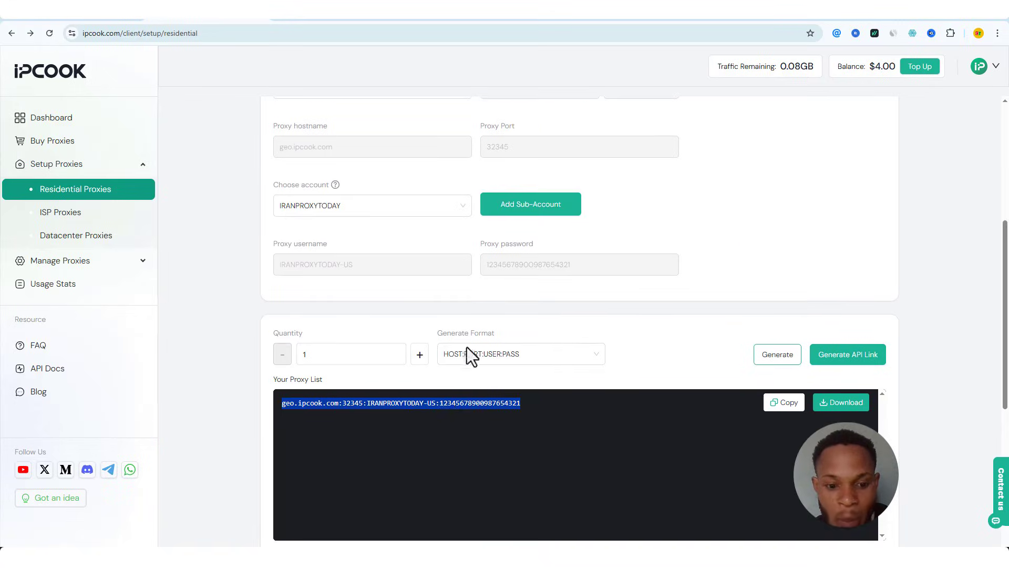
{"action": "left_click", "coordinate": [301, 539]}
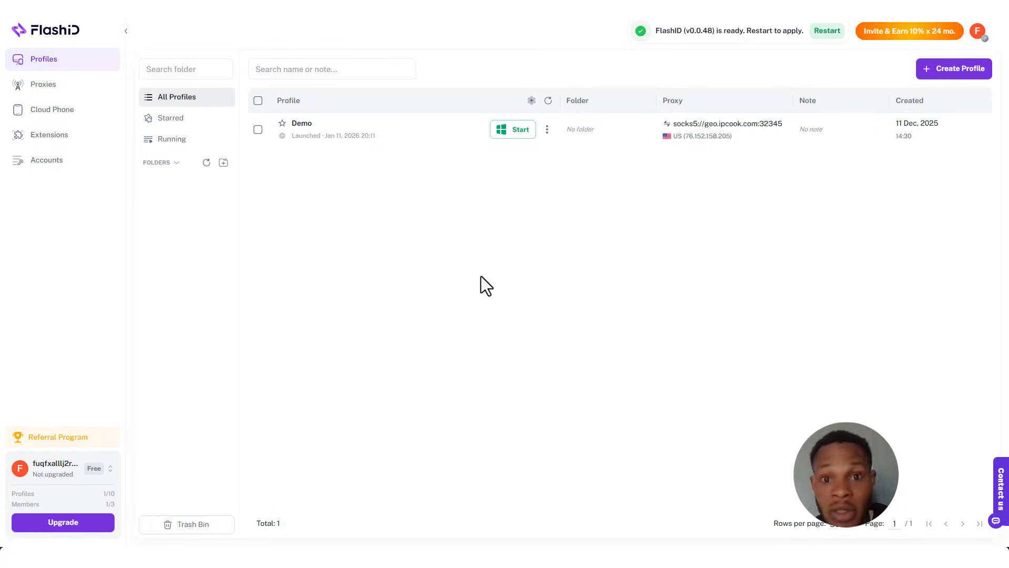
Start a new FlashID profile and name it 'IRAN PROXY'
{"action": "left_click", "coordinate": [950, 73]}
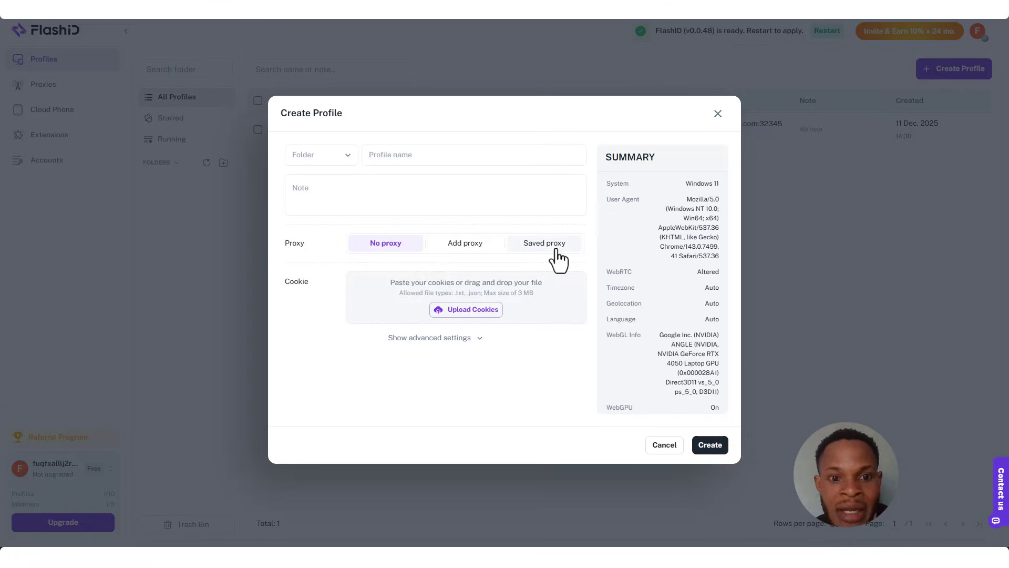
{"action": "left_click", "coordinate": [390, 157]}
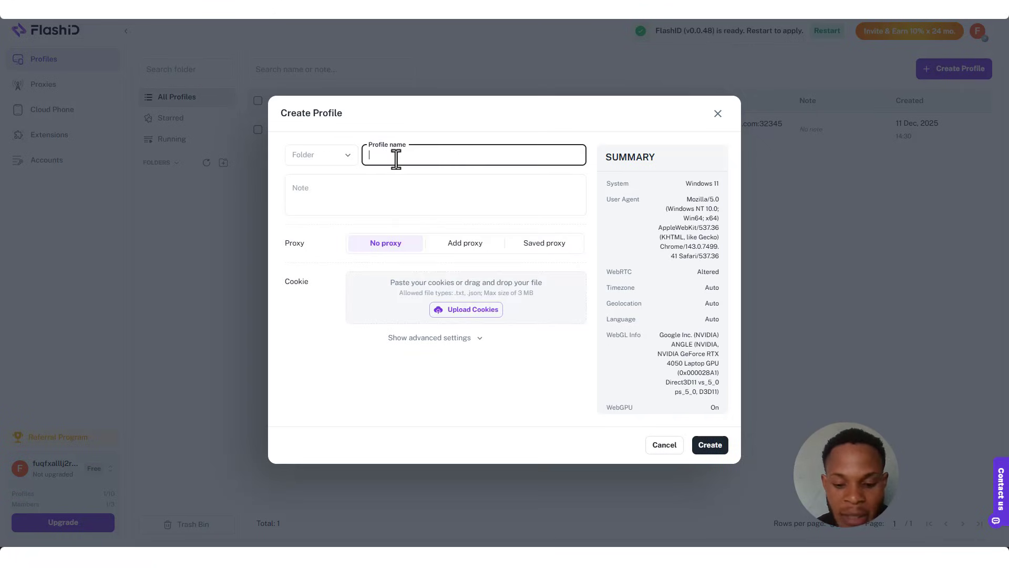
{"action": "type", "text": "IRAN PR"}
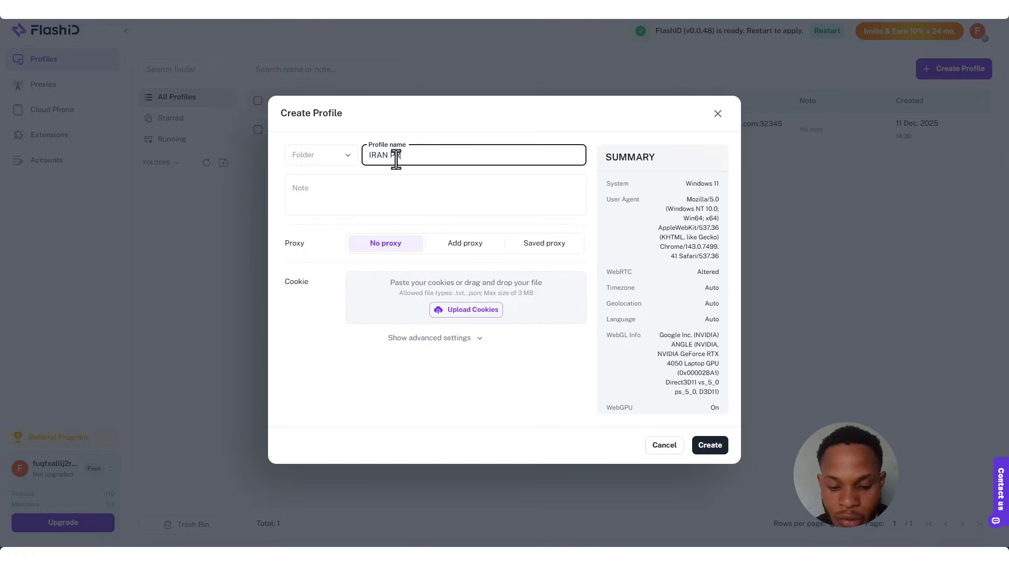
{"action": "type", "text": "OXY"}
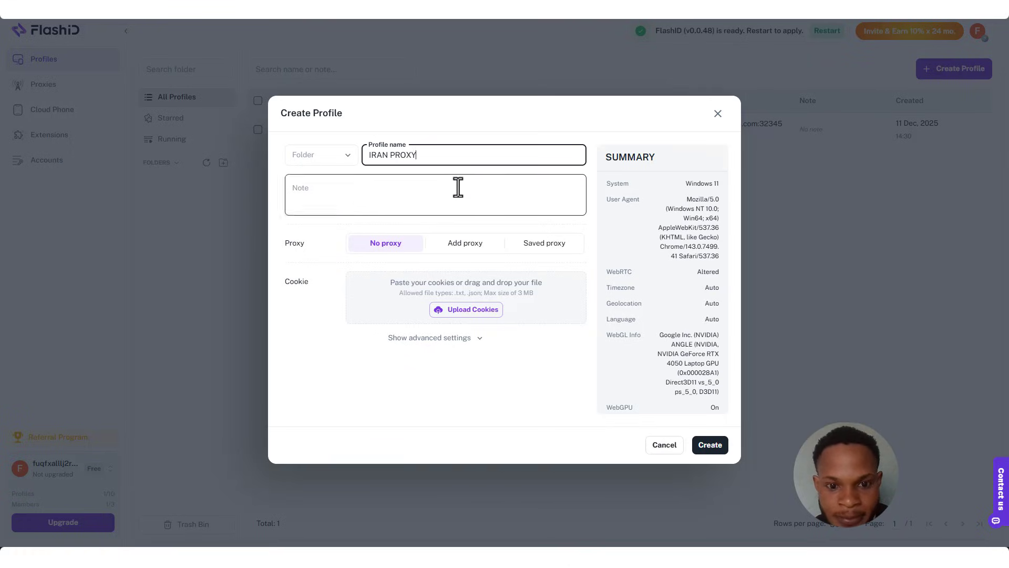
{"action": "left_click", "coordinate": [458, 187]}
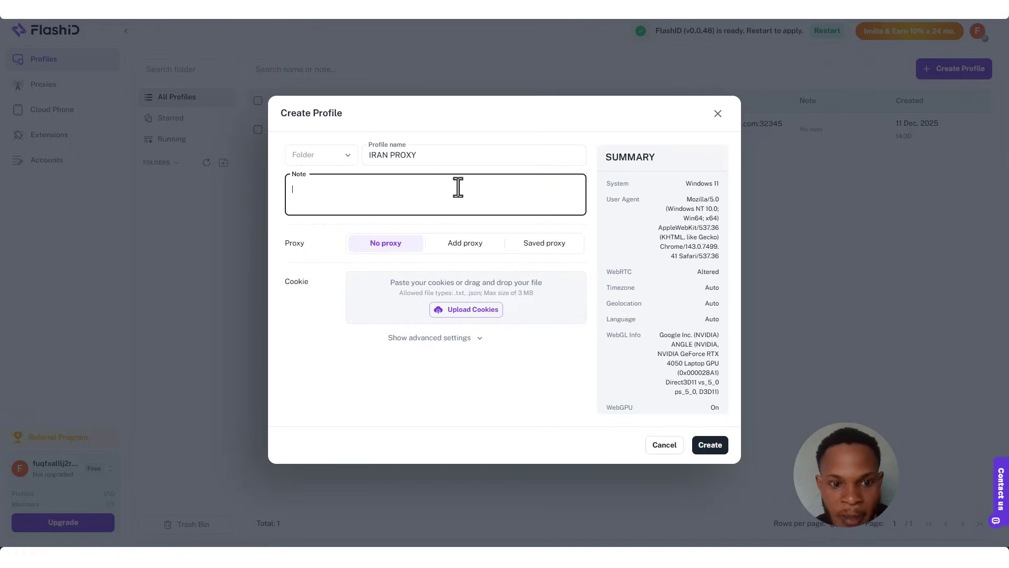
Add a new proxy by pasting the copied geo.ipcook.com:32345 line, then create the profile
{"action": "left_click", "coordinate": [472, 247]}
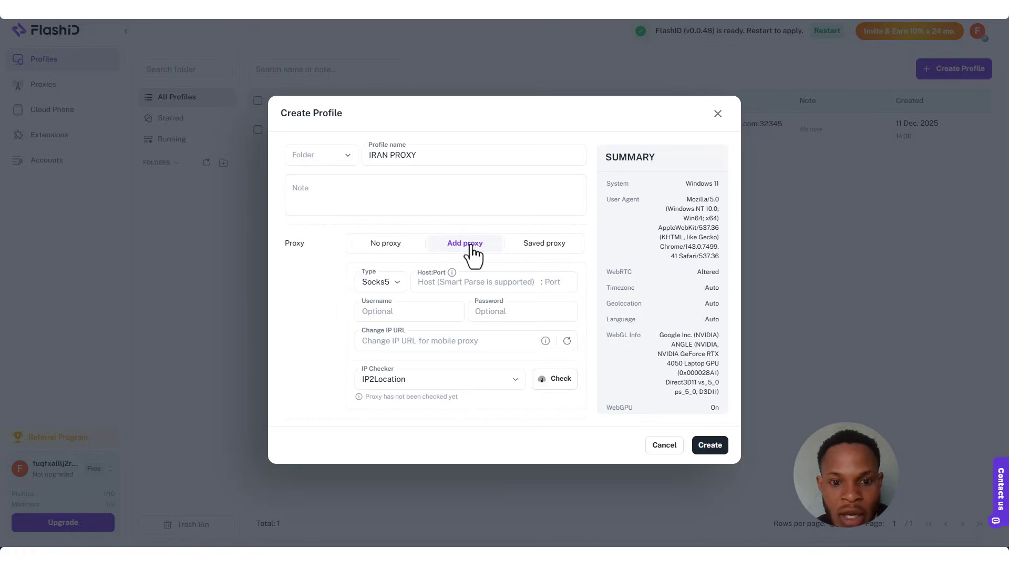
{"action": "left_click", "coordinate": [430, 281]}
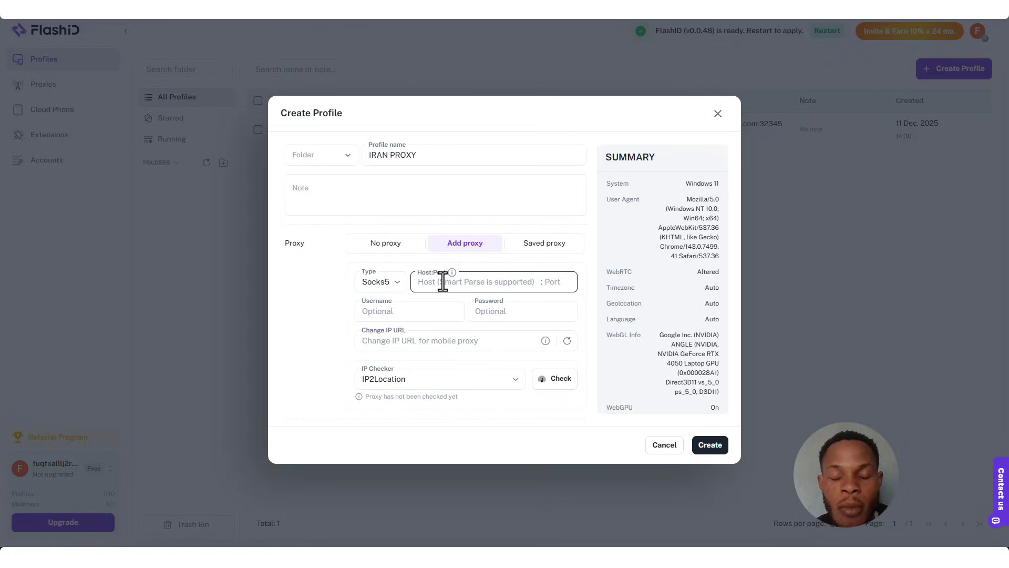
{"action": "left_click", "coordinate": [444, 285]}
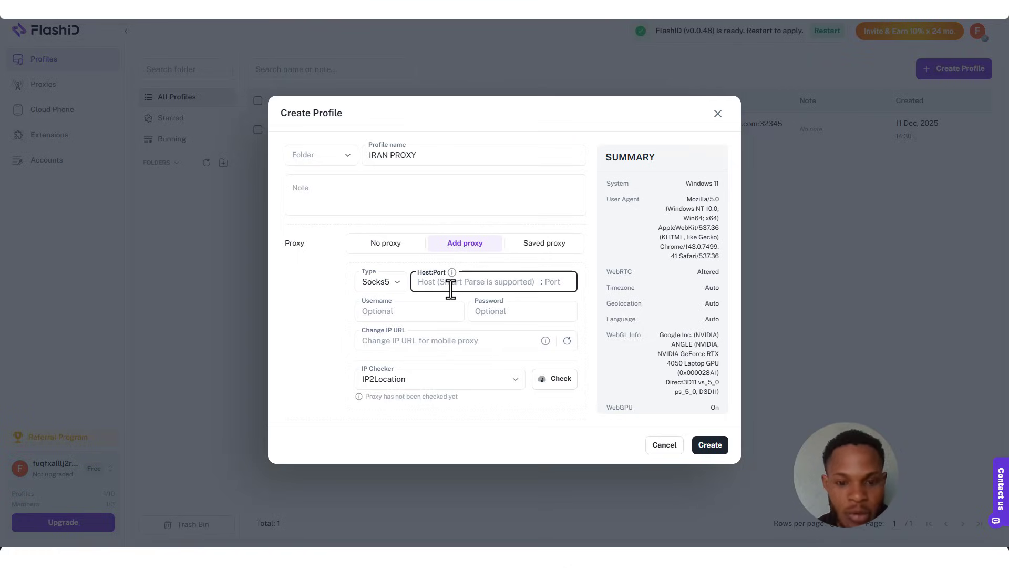
{"action": "key", "text": "ctrl+v"}
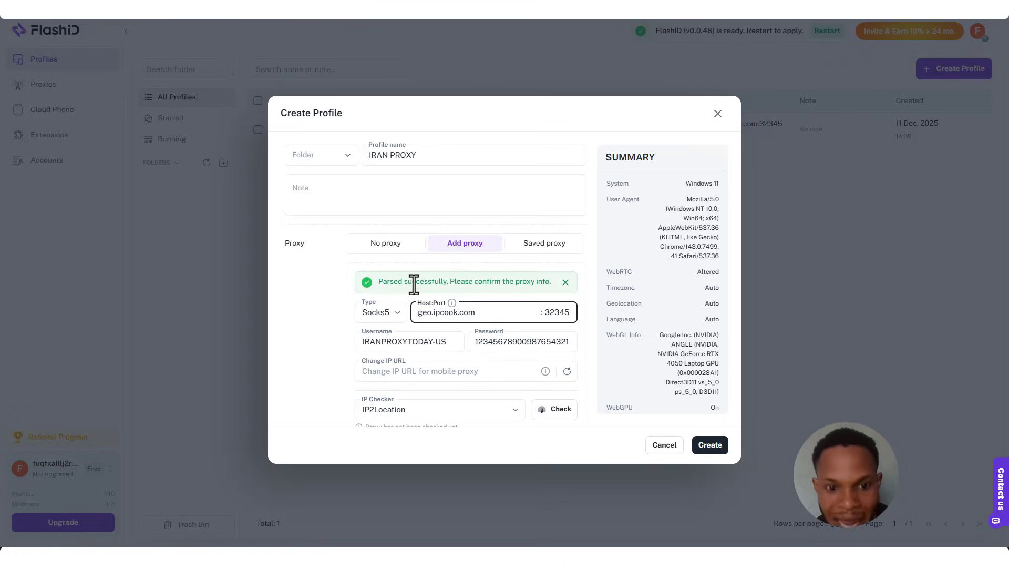
{"action": "left_click_drag", "start_coordinate": [393, 282], "coordinate": [536, 282]}
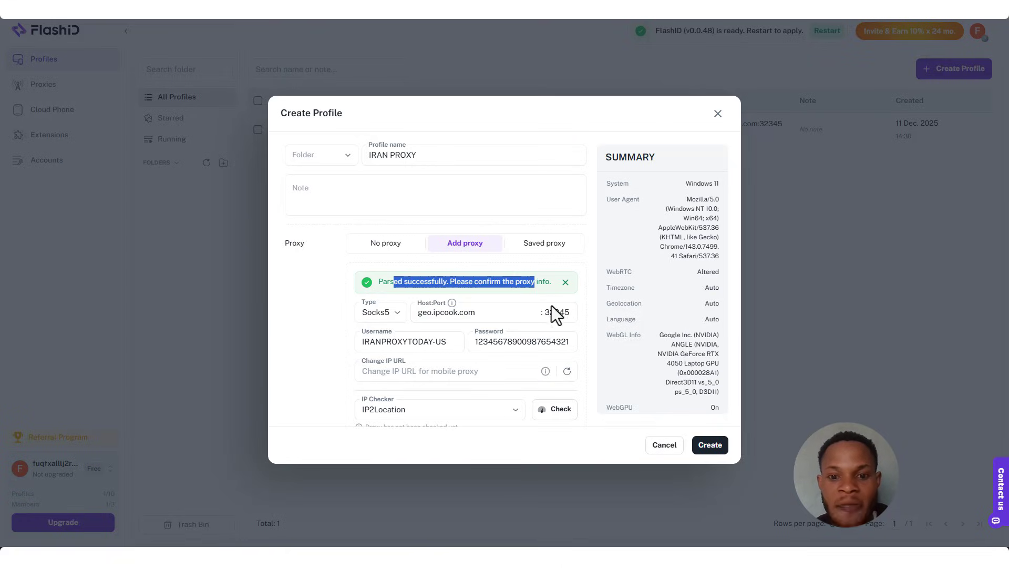
{"action": "left_click", "coordinate": [594, 339]}
{"action": "scroll", "coordinate": [514, 320], "scroll_direction": "down", "scroll_amount": 2}
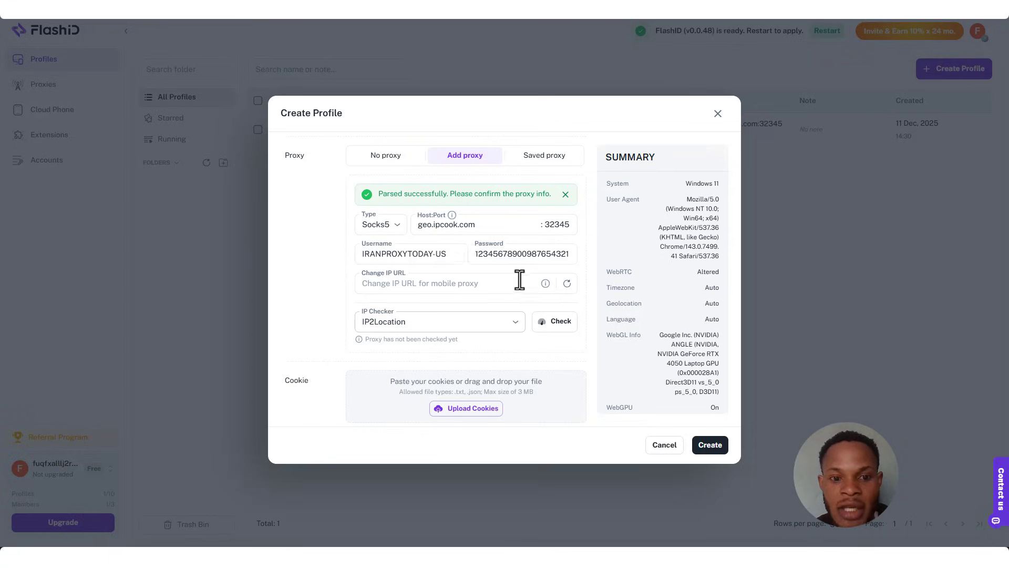
{"action": "scroll", "coordinate": [495, 282], "scroll_direction": "down", "scroll_amount": 1}
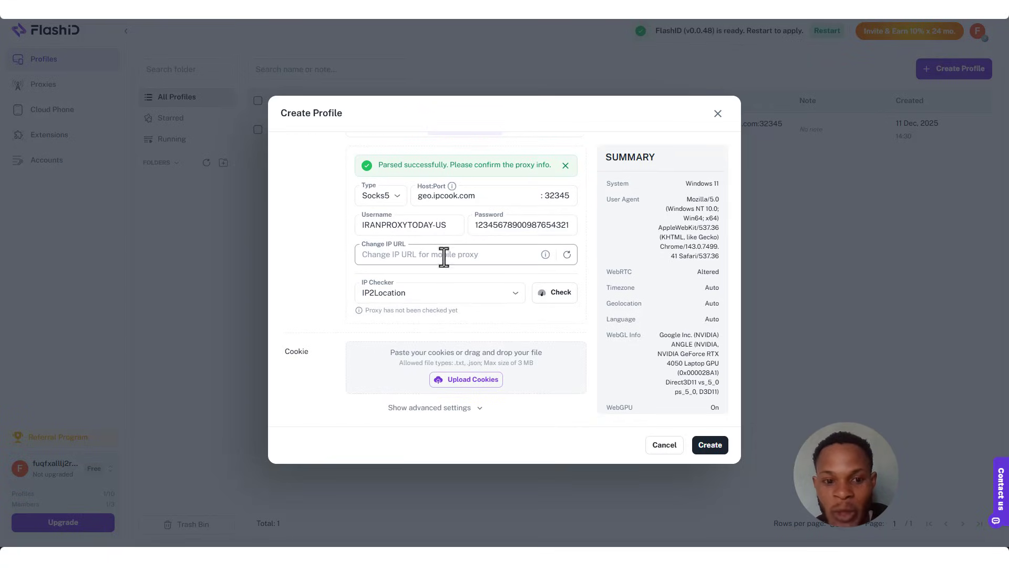
{"action": "left_click", "coordinate": [707, 448]}
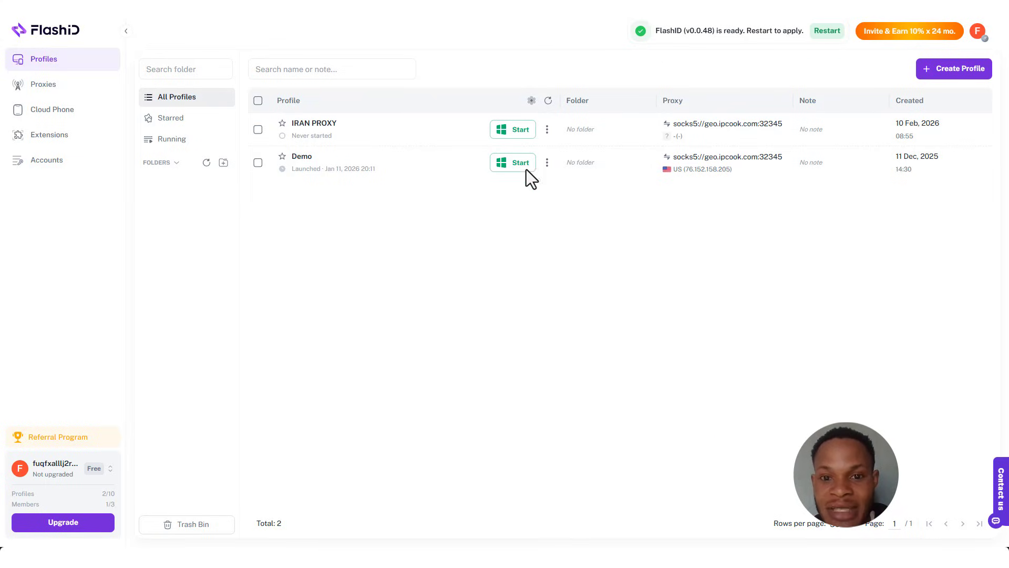
Start the IRAN PROXY profile and maximize its browser window
{"action": "left_click", "coordinate": [514, 132]}
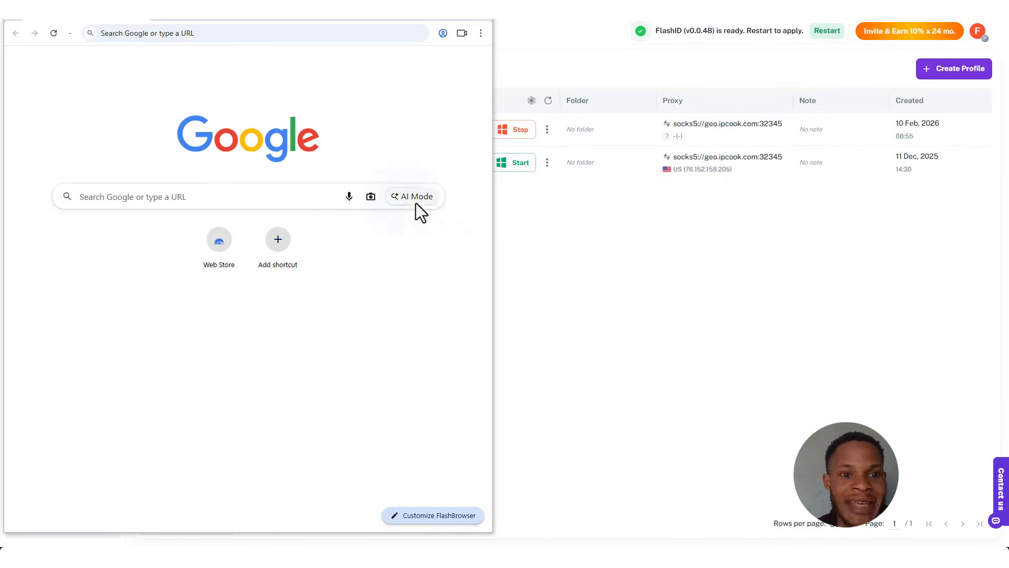
{"action": "double_click", "coordinate": [464, 24]}
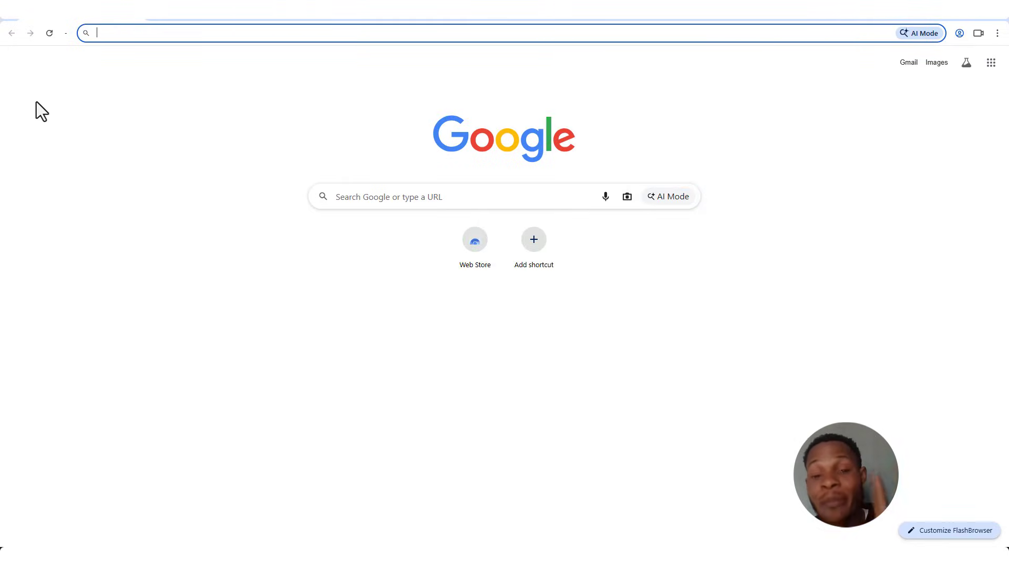
Search 'whats my ip?' and open the What Is My IP Address result to confirm Tehran, Iran
{"action": "left_click", "coordinate": [120, 34]}
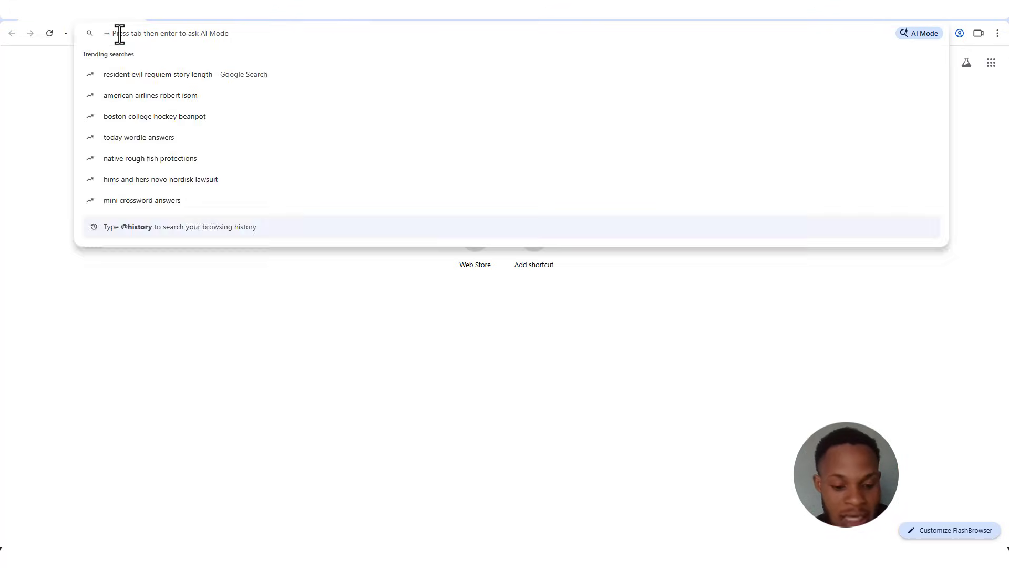
{"action": "type", "text": "whats"}
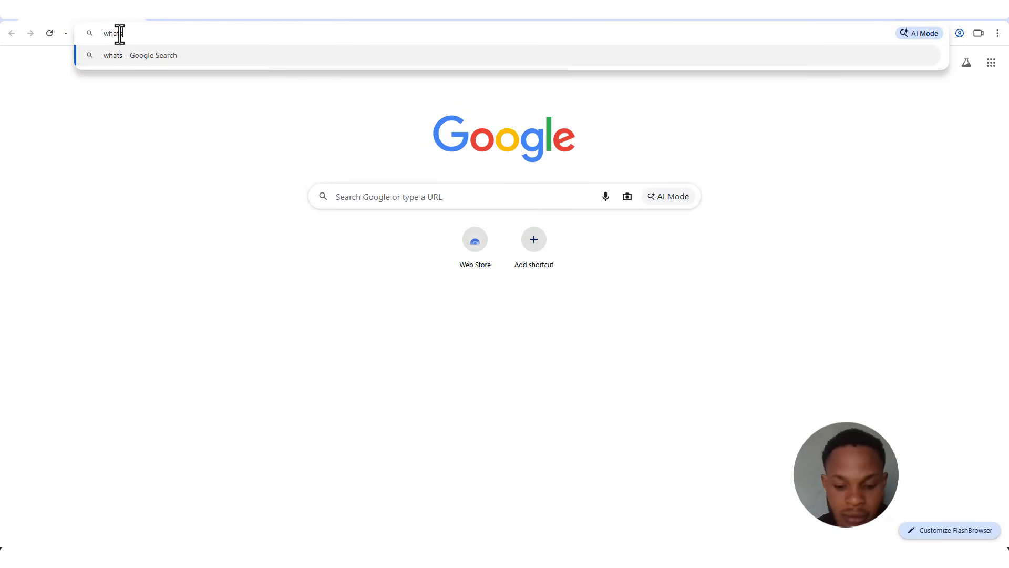
{"action": "type", "text": " my ip?"}
{"action": "key", "text": "Return"}
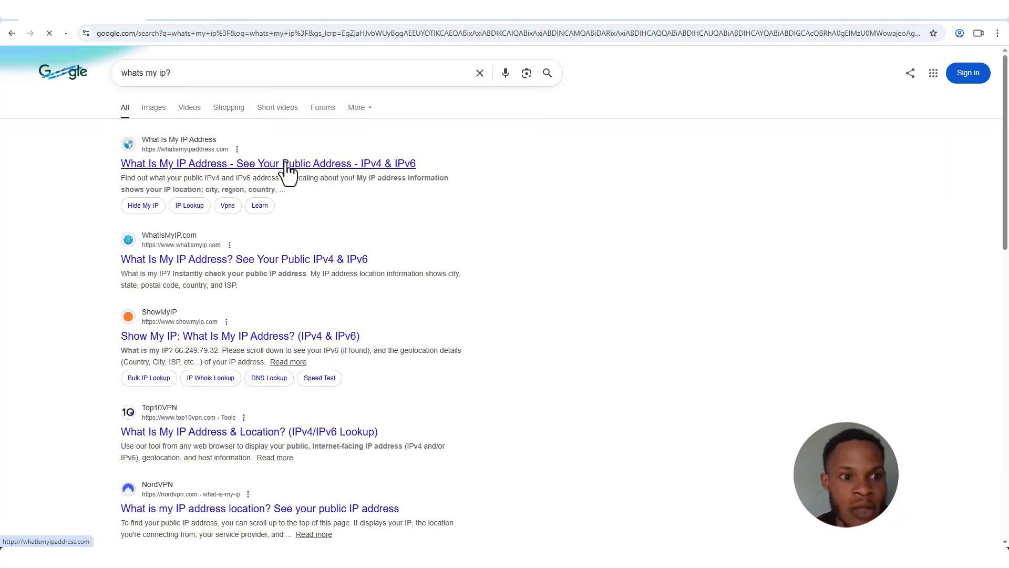
{"action": "left_click", "coordinate": [288, 164]}
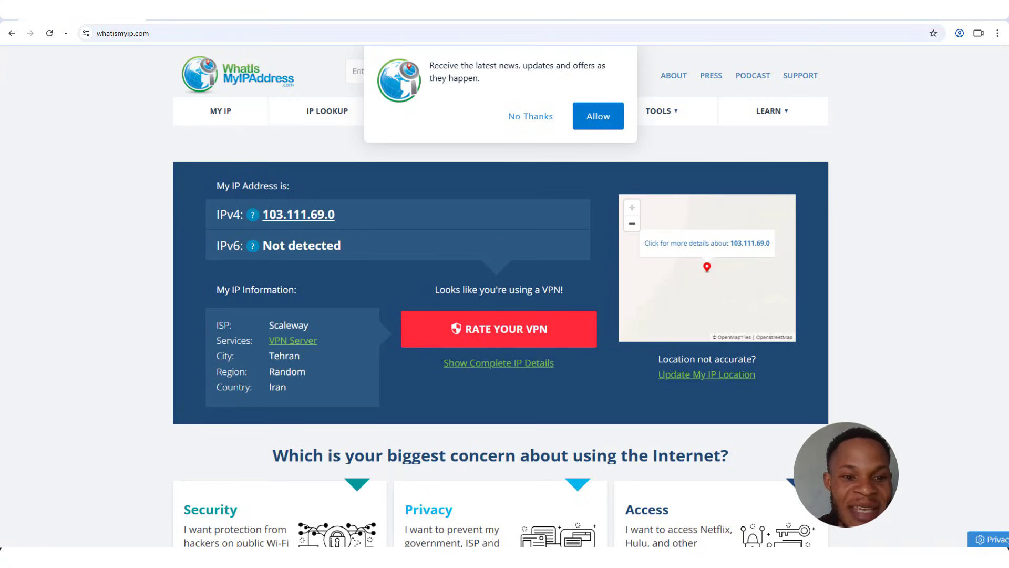
{"action": "scroll", "coordinate": [863, 195], "scroll_direction": "down", "scroll_amount": 1}
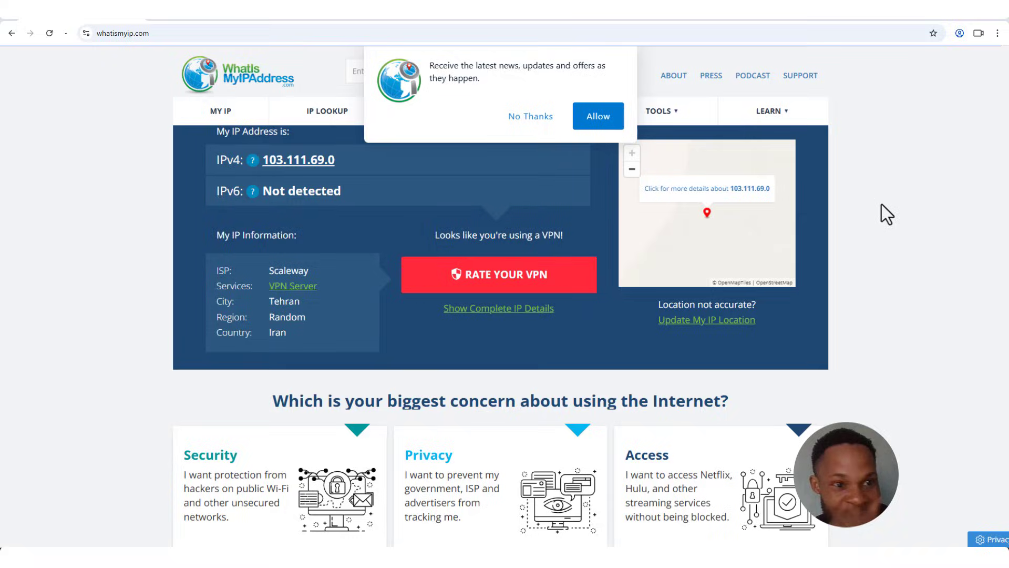
In a new tab, search 'create gmail account' and choose Create account on Google's sign-in page
{"action": "key", "text": "ctrl+t"}
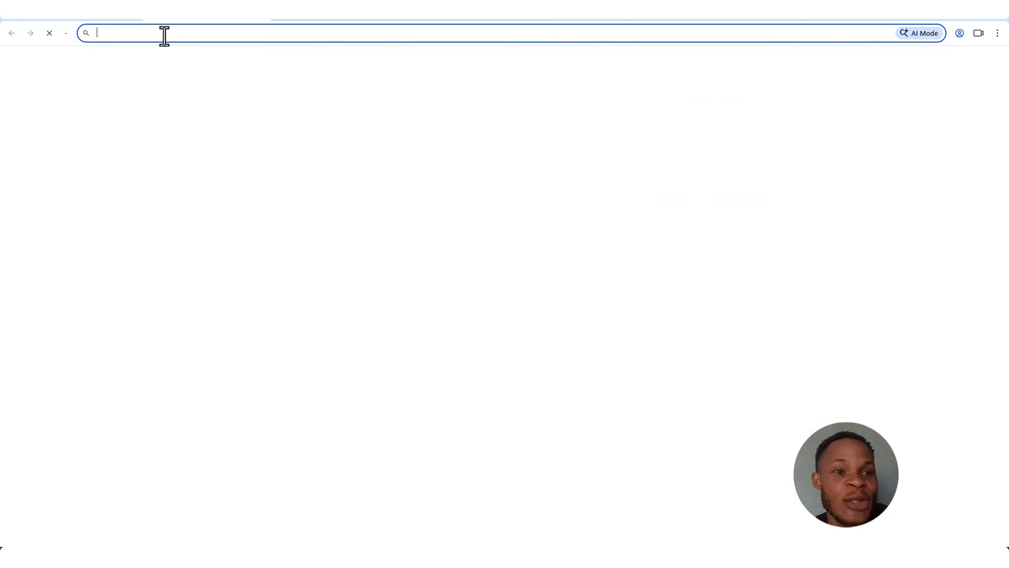
{"action": "left_click", "coordinate": [165, 33]}
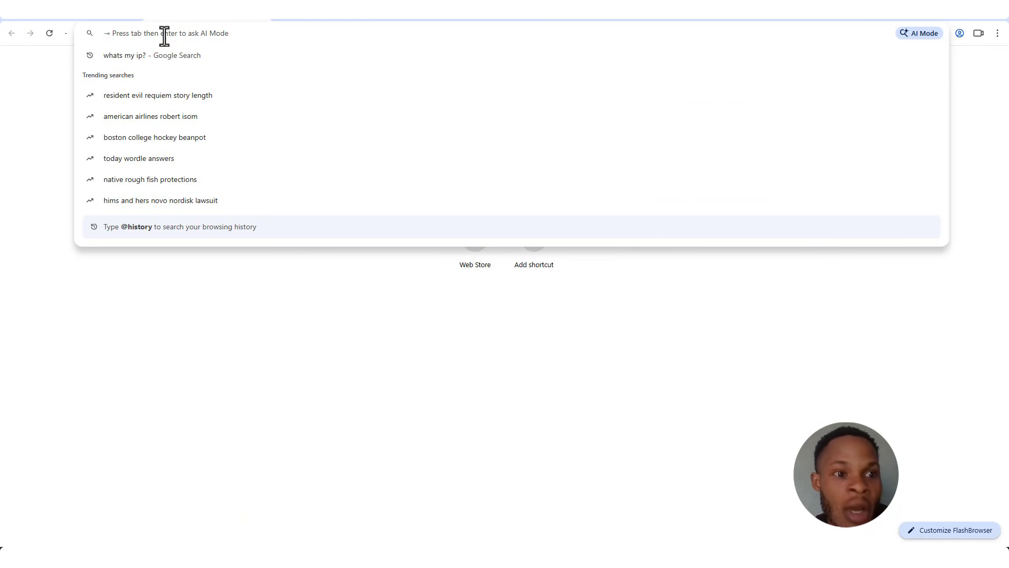
{"action": "type", "text": "g"}
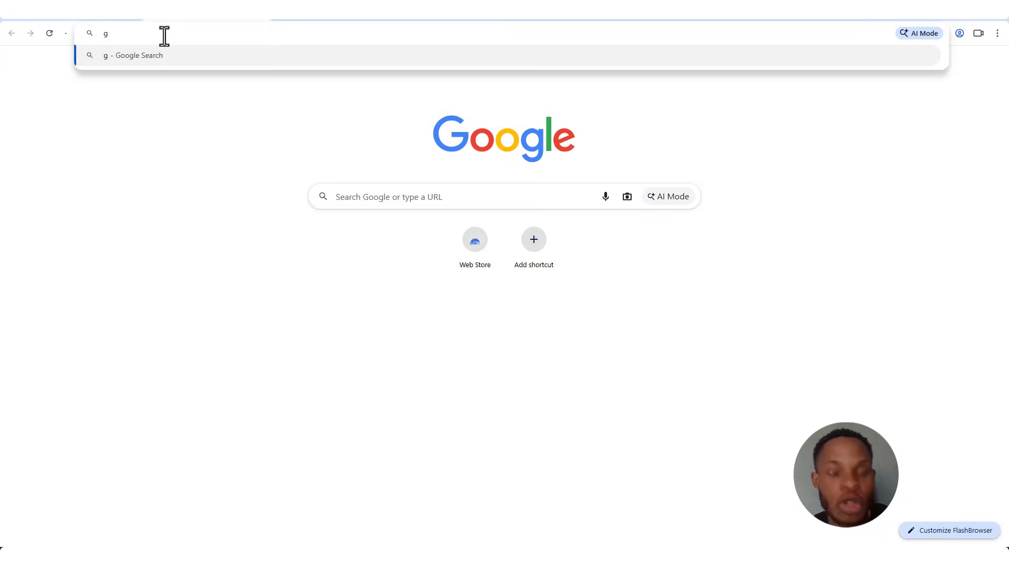
{"action": "key", "text": "BackSpace"}
{"action": "type", "text": "cre"}
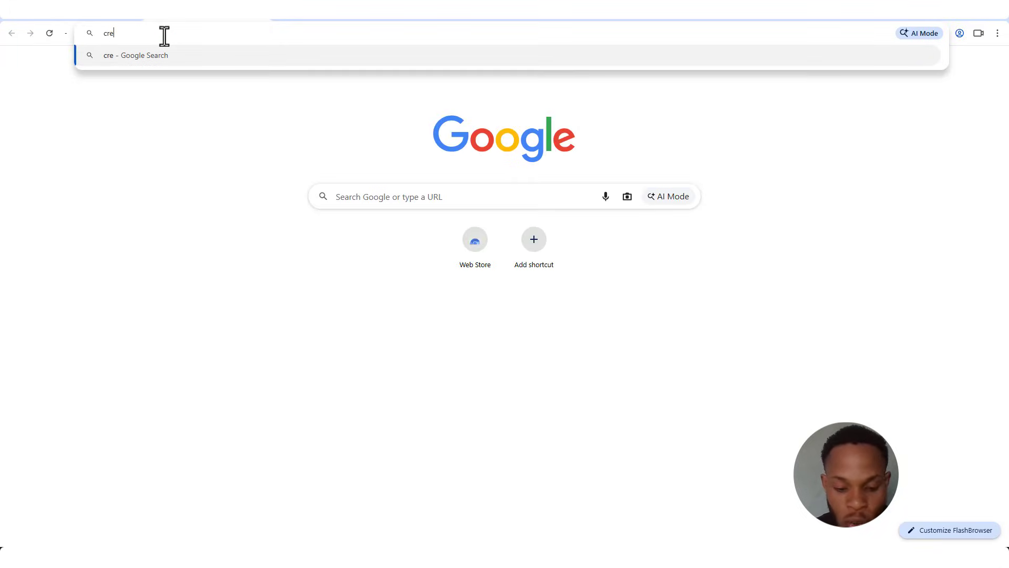
{"action": "type", "text": "ate gmail account"}
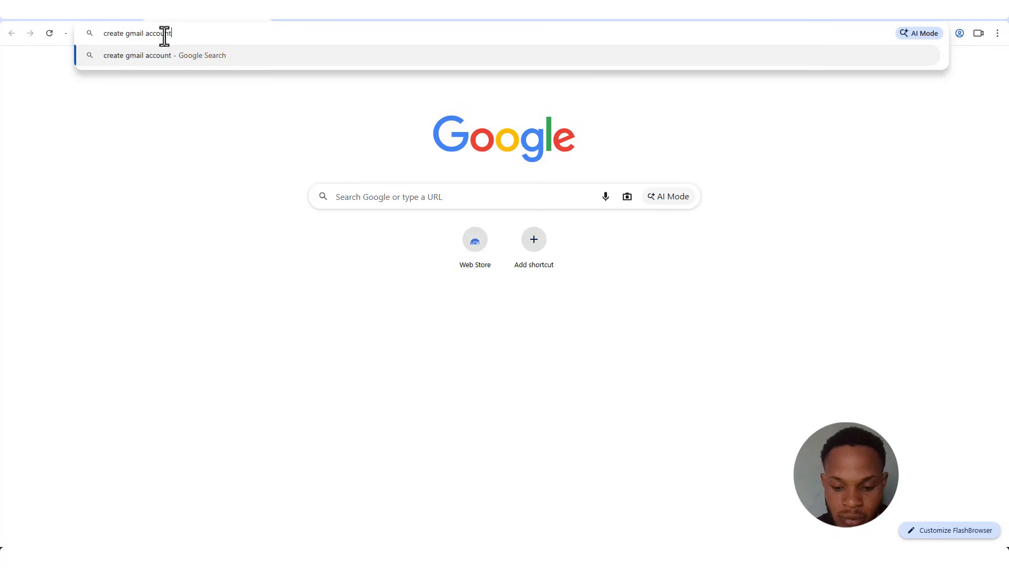
{"action": "key", "text": "Return"}
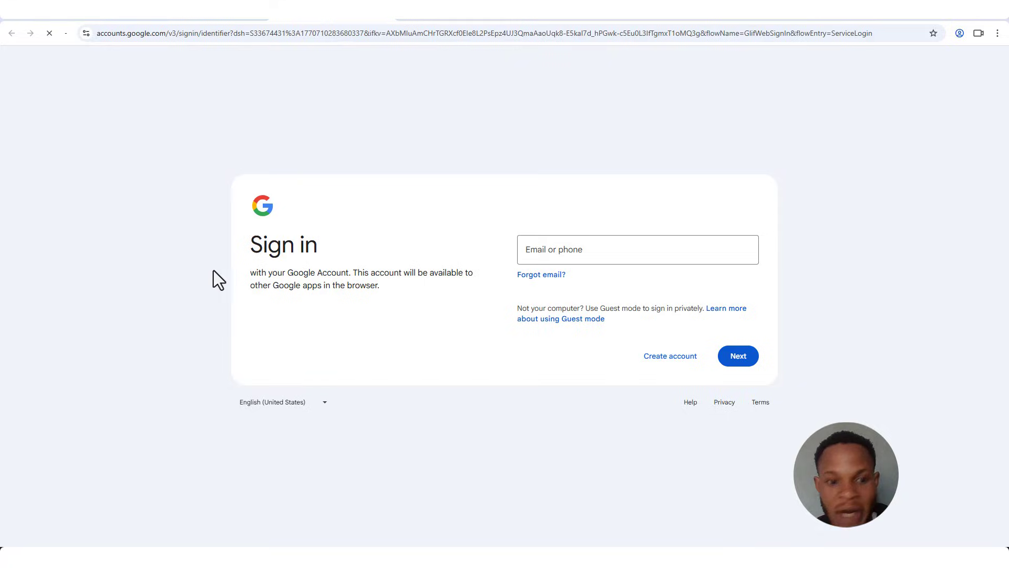
{"action": "left_click", "coordinate": [674, 363]}
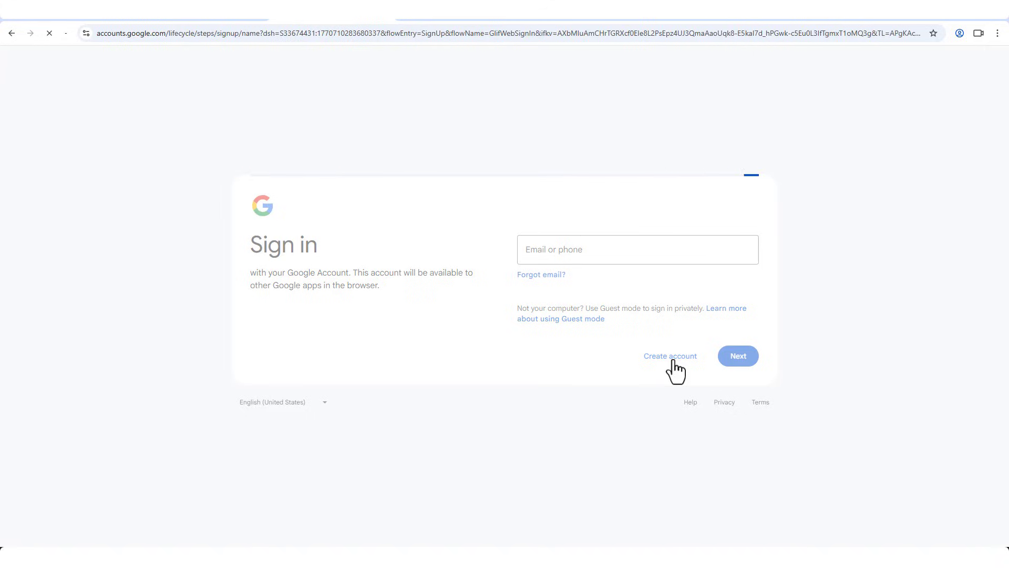
Enter the new account holder's first and last name and continue
{"action": "left_click", "coordinate": [604, 255]}
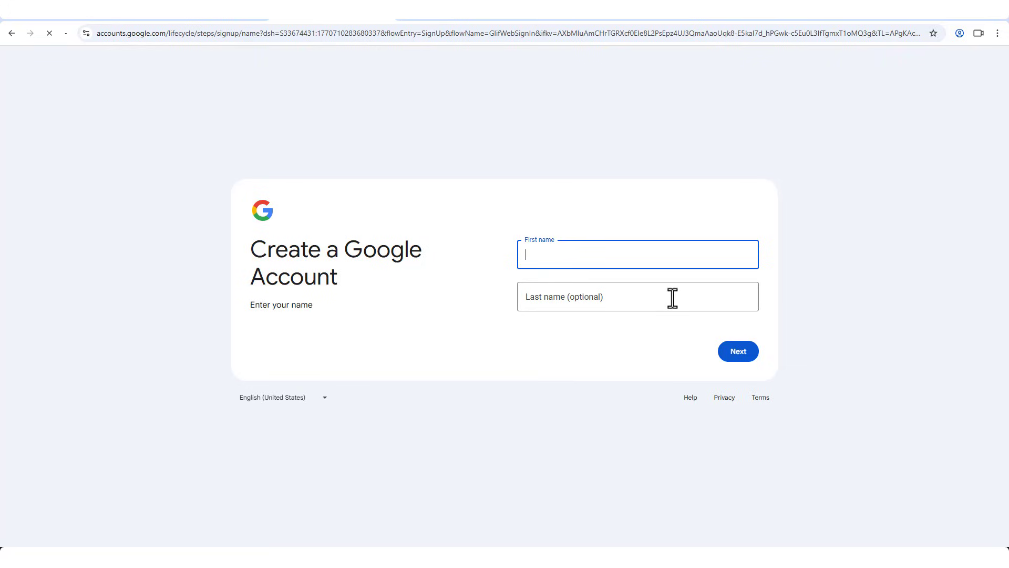
{"action": "left_click", "coordinate": [544, 254]}
{"action": "left_click", "coordinate": [617, 295]}
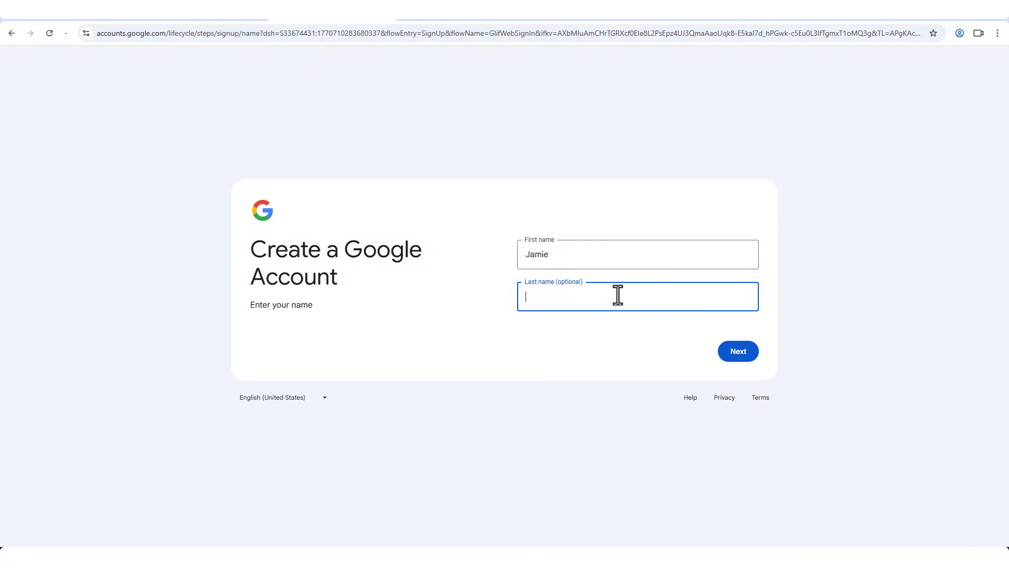
{"action": "left_click", "coordinate": [734, 353]}
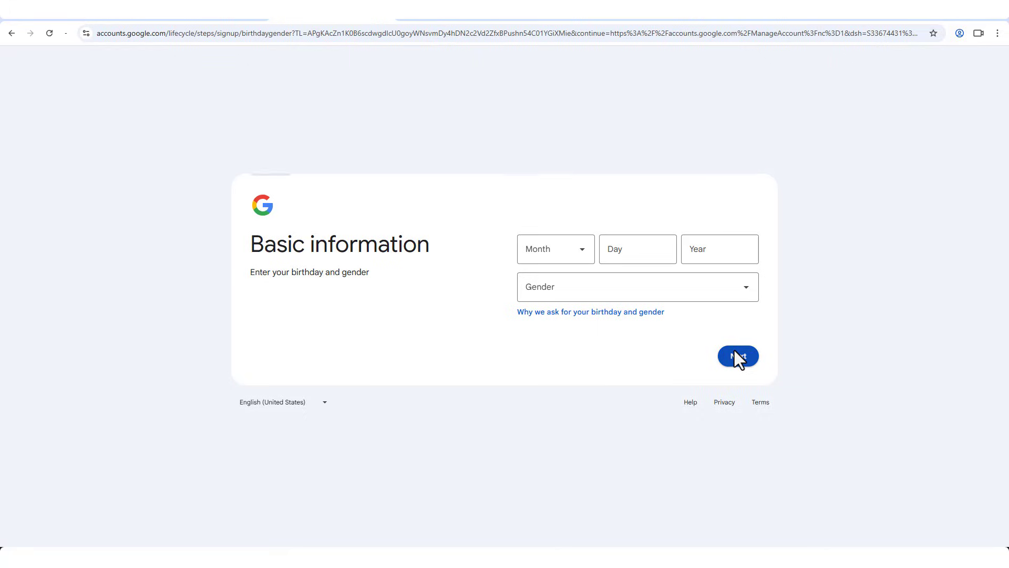
{"action": "scroll", "coordinate": [558, 295], "scroll_direction": "down", "scroll_amount": 1}
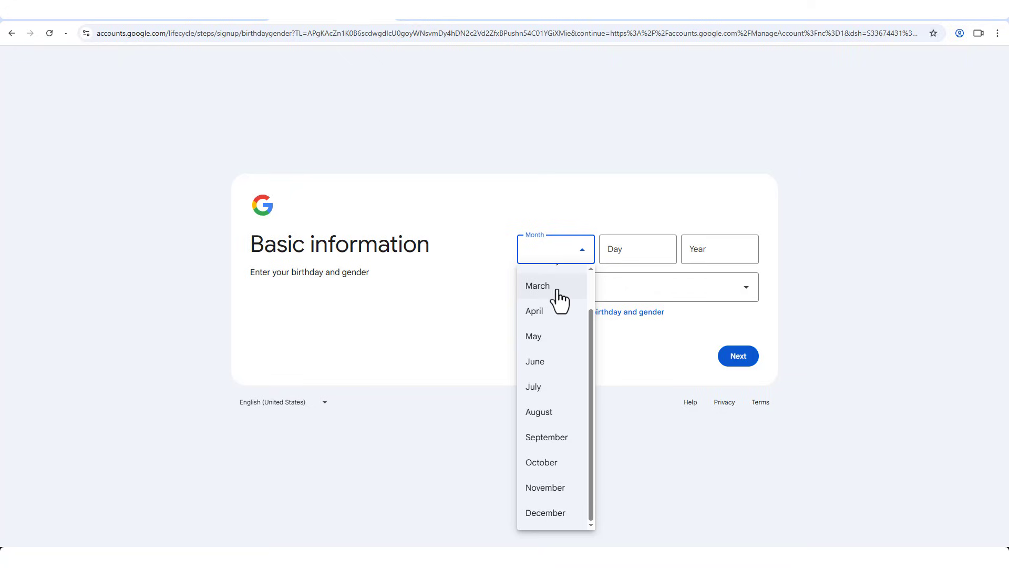
{"action": "left_click", "coordinate": [559, 292]}
{"action": "left_click", "coordinate": [629, 250]}
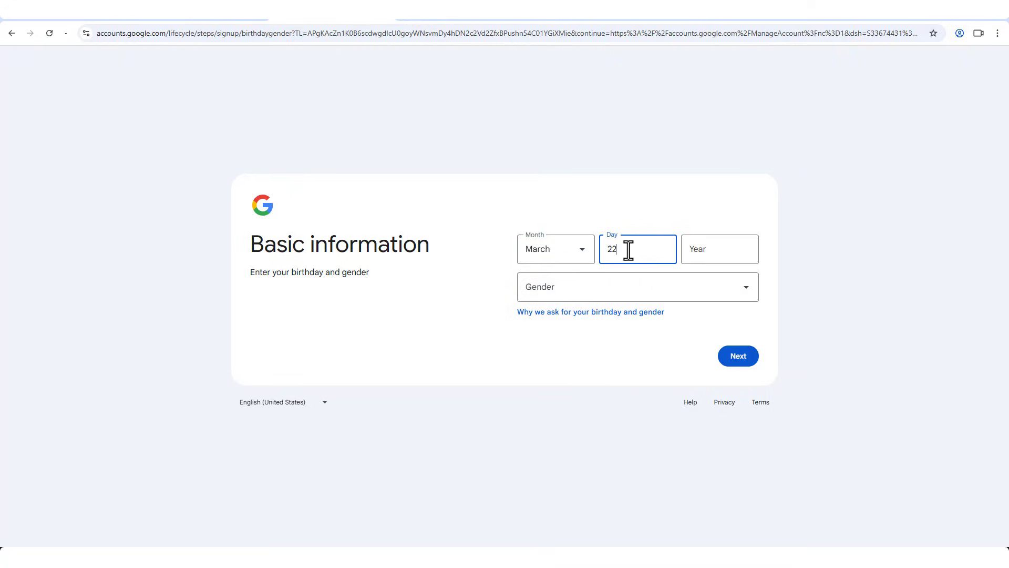
{"action": "left_click", "coordinate": [693, 252]}
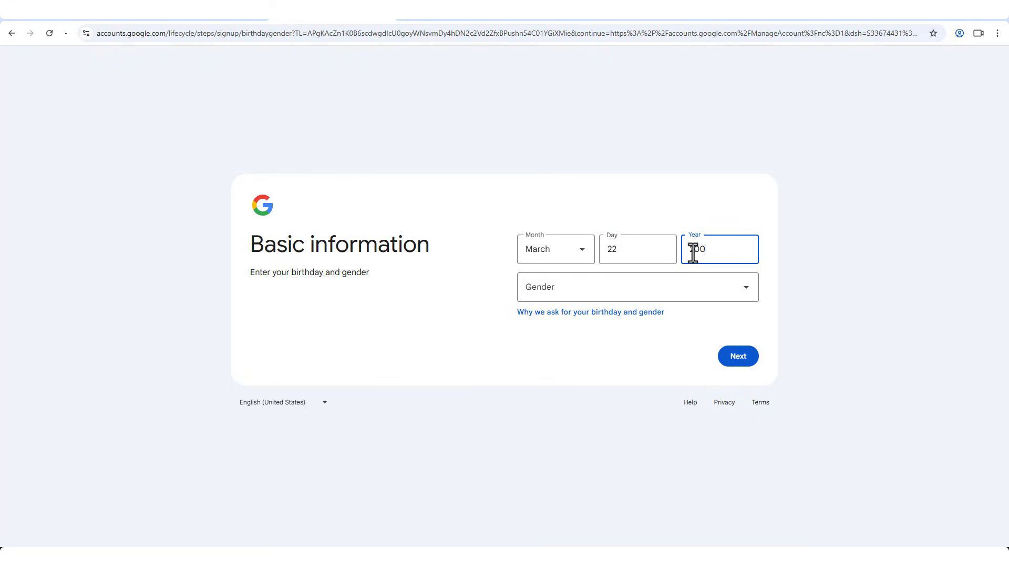
{"action": "left_click", "coordinate": [700, 286]}
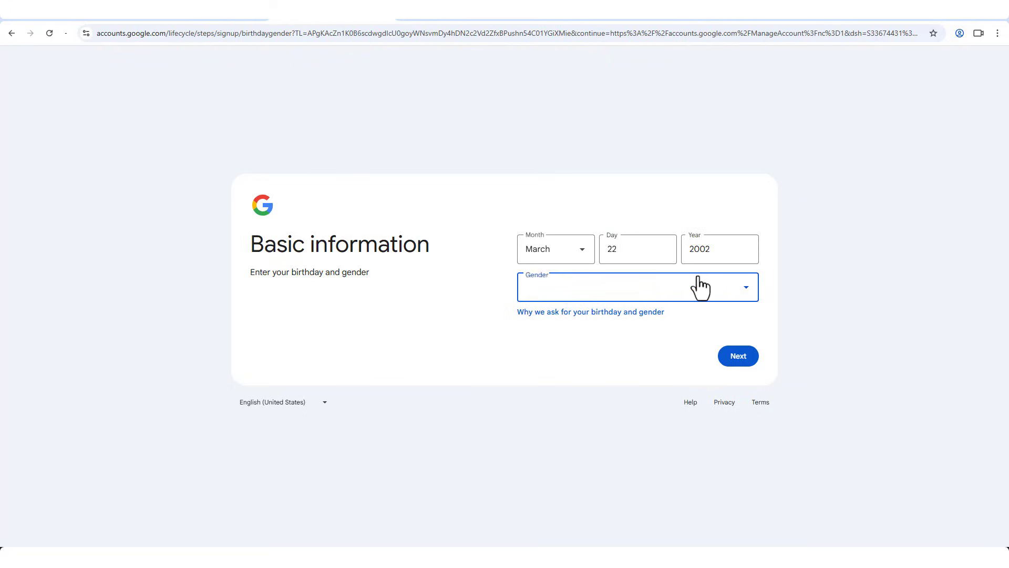
{"action": "left_click", "coordinate": [547, 323]}
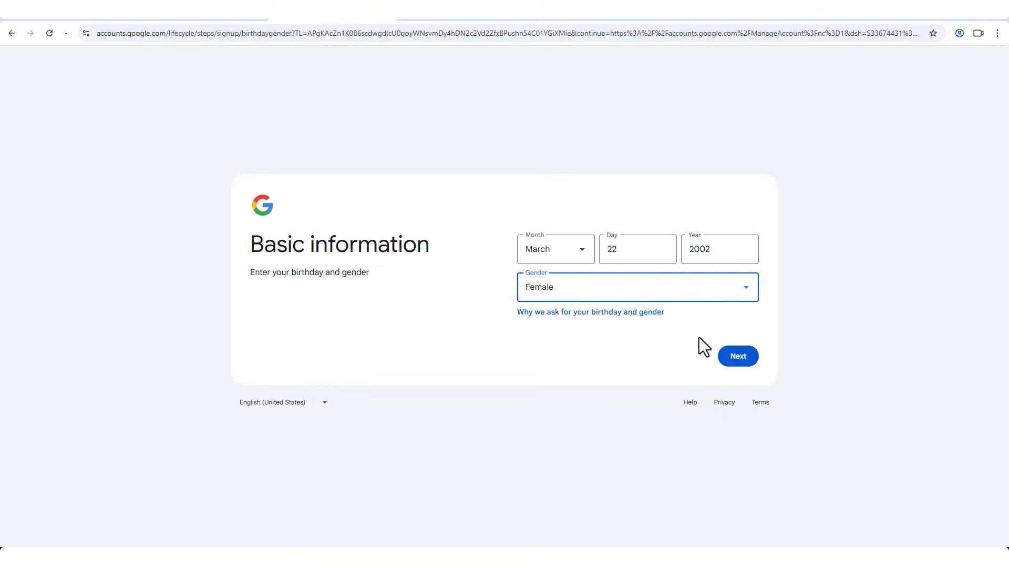
{"action": "left_click", "coordinate": [733, 358]}
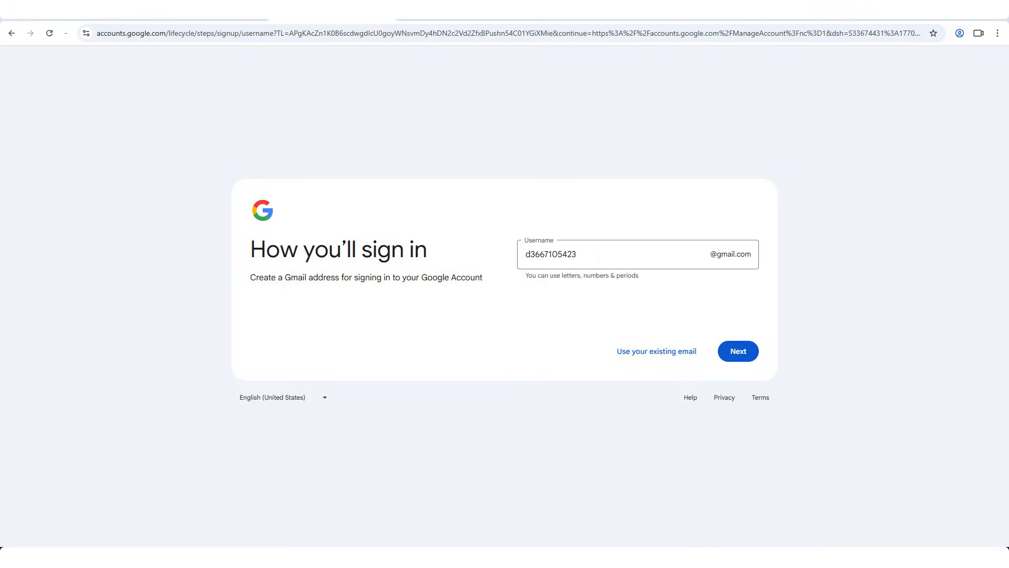
Keep the suggested Gmail username, then enter and confirm the account password
{"action": "left_click", "coordinate": [740, 353]}
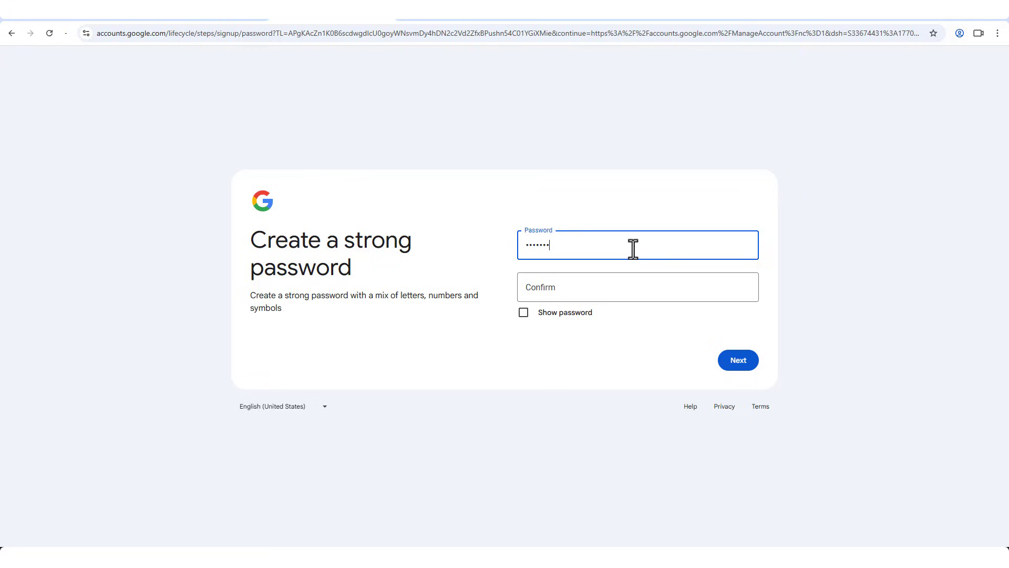
{"action": "left_click", "coordinate": [653, 277]}
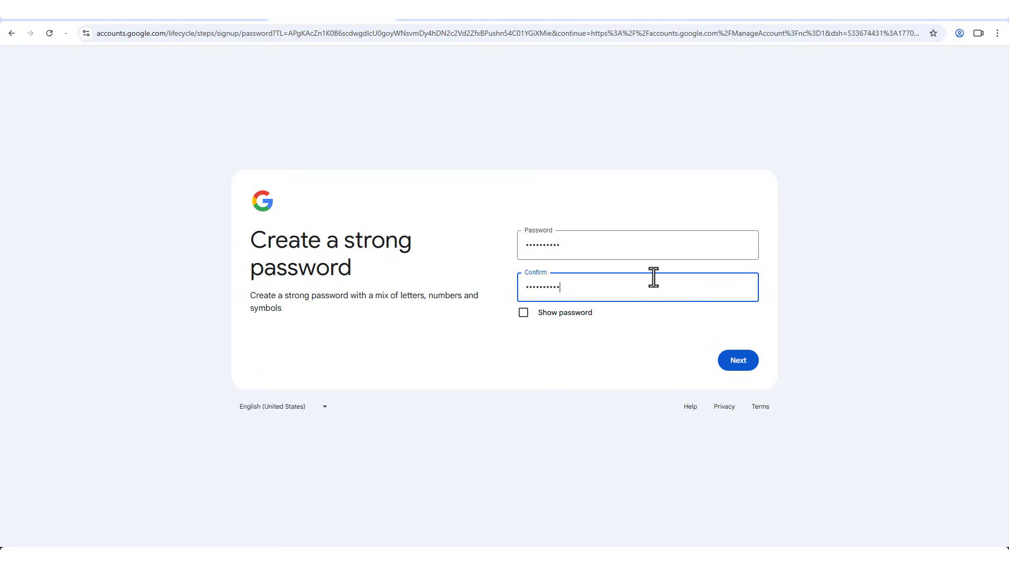
{"action": "left_click", "coordinate": [749, 362]}
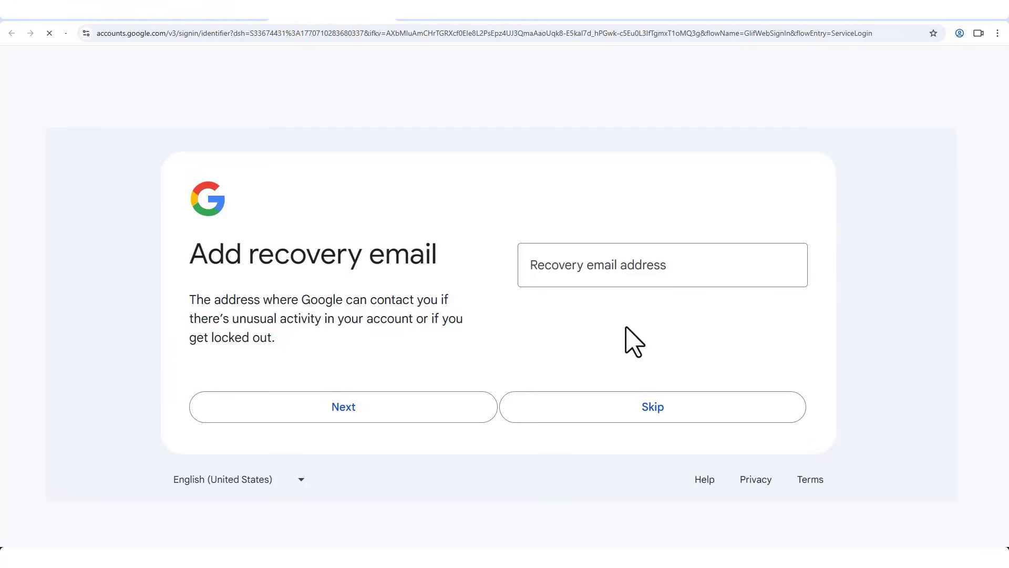
Leave the recovery email address blank and skip that step
{"action": "left_click", "coordinate": [625, 266]}
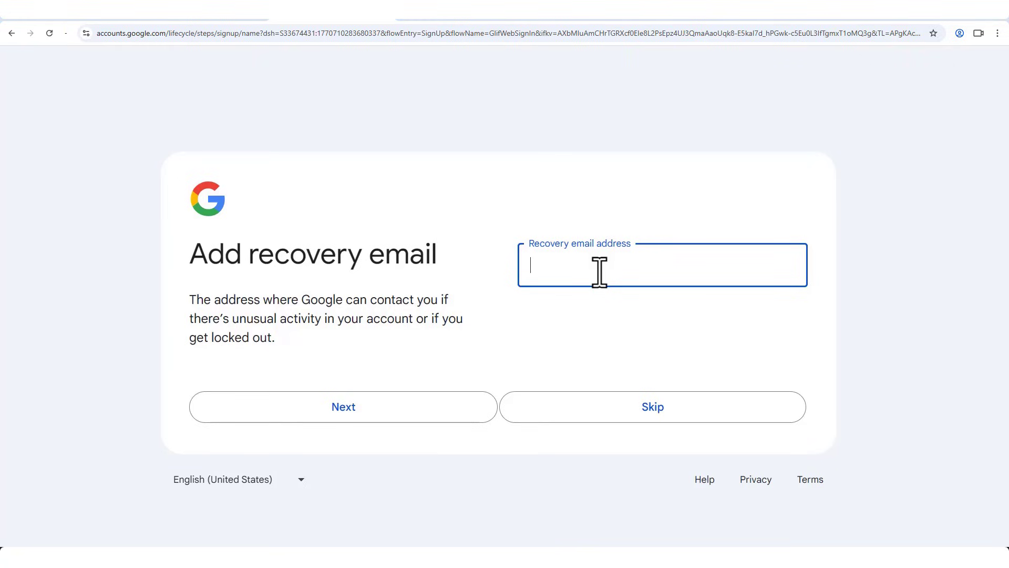
{"action": "left_click", "coordinate": [652, 415]}
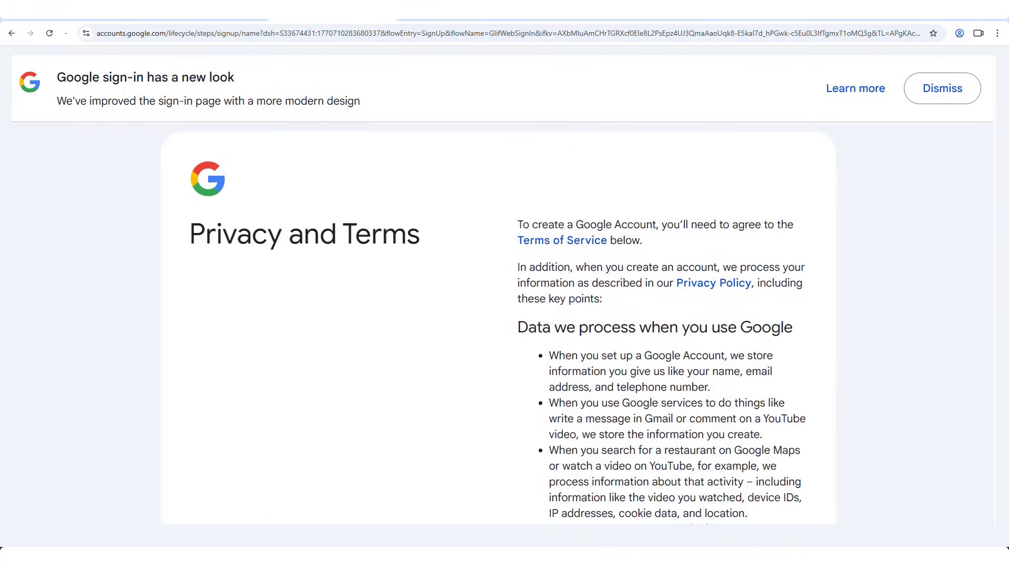
Scroll down the Privacy and Terms page and expand More options
{"action": "scroll", "coordinate": [656, 324], "scroll_direction": "down", "scroll_amount": 5}
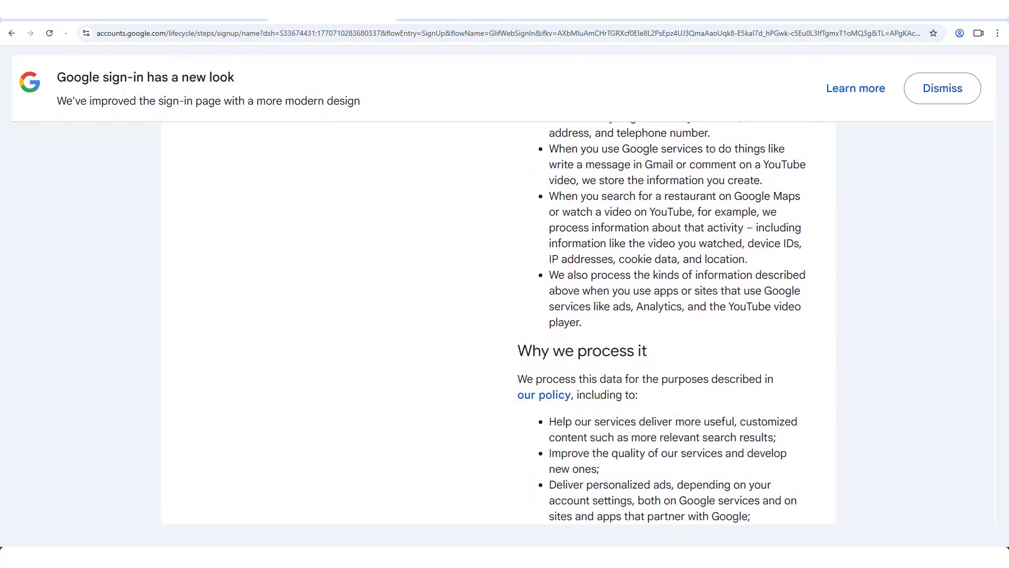
{"action": "scroll", "coordinate": [656, 323], "scroll_direction": "down", "scroll_amount": 4}
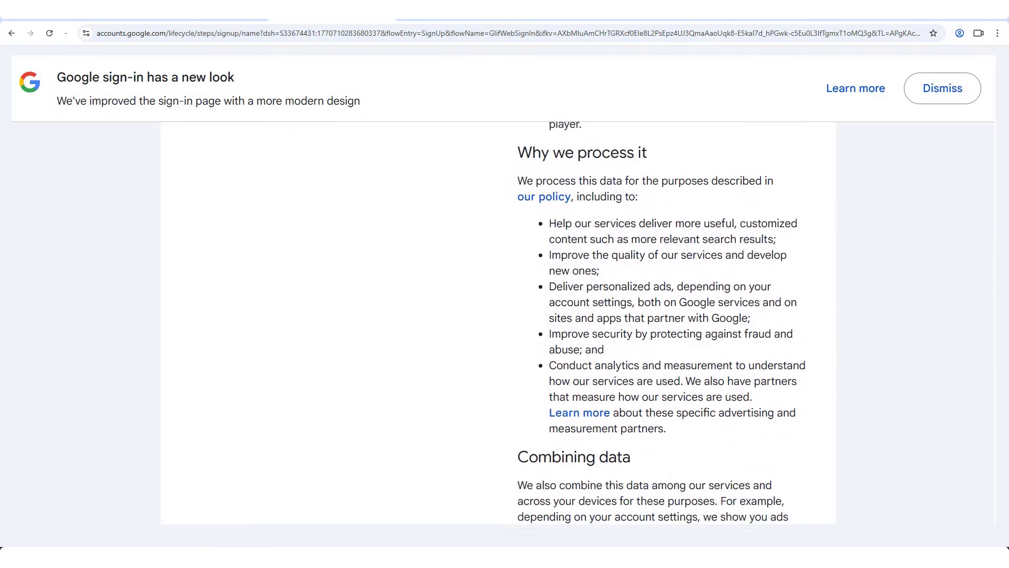
{"action": "scroll", "coordinate": [662, 323], "scroll_direction": "down", "scroll_amount": 4}
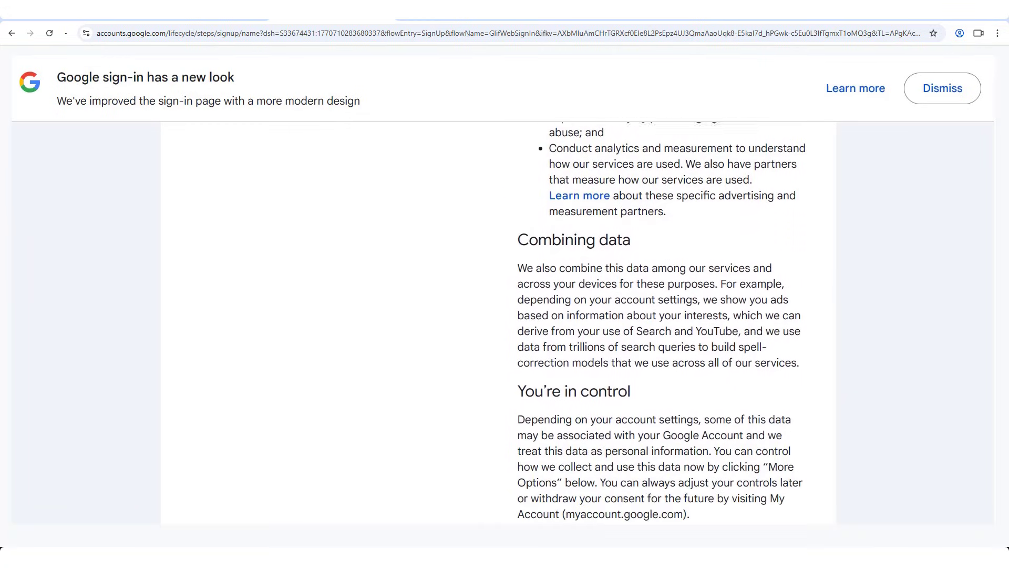
{"action": "scroll", "coordinate": [661, 323], "scroll_direction": "down", "scroll_amount": 3}
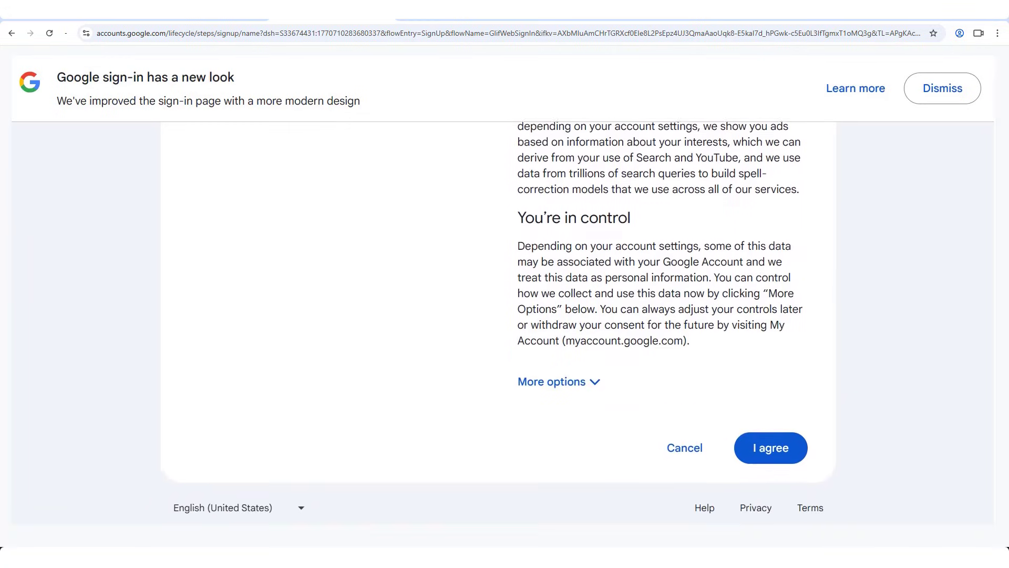
{"action": "scroll", "coordinate": [661, 323], "scroll_direction": "down", "scroll_amount": 1}
{"action": "mouse_move", "coordinate": [996, 497]}
{"action": "left_mouse_down"}
{"action": "mouse_move", "coordinate": [995, 456]}
{"action": "mouse_move", "coordinate": [997, 482]}
{"action": "left_mouse_up"}
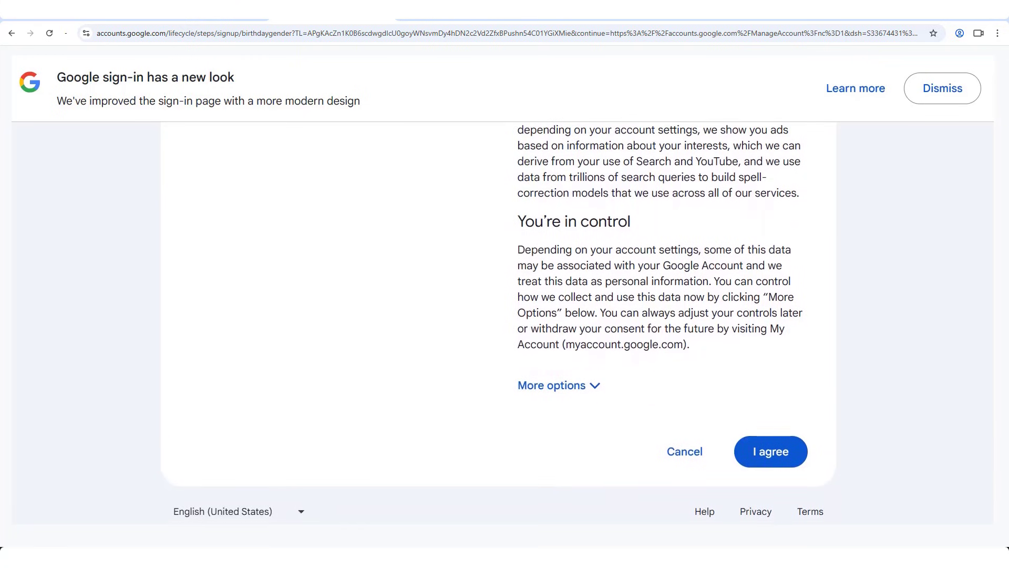
{"action": "left_click", "coordinate": [595, 387]}
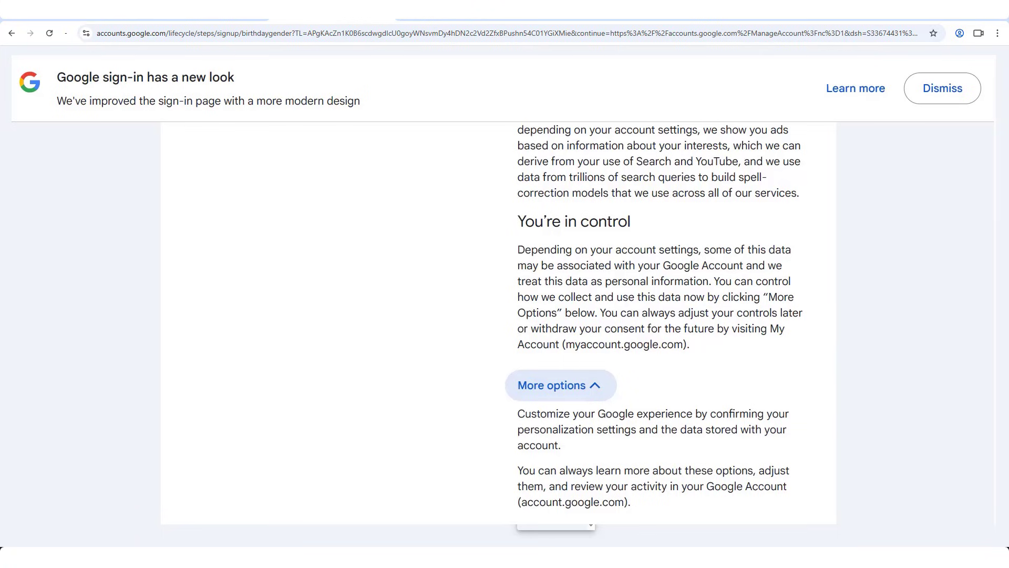
Tick 'Send me occasional reminders about these settings' after reviewing the personalization options
{"action": "scroll", "coordinate": [662, 323], "scroll_direction": "down", "scroll_amount": 6}
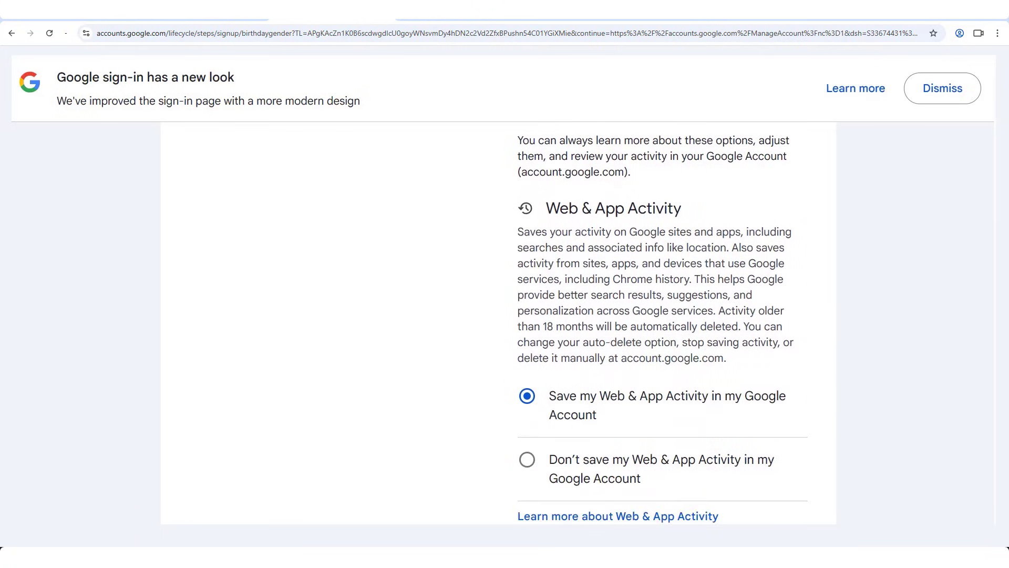
{"action": "scroll", "coordinate": [663, 323], "scroll_direction": "down", "scroll_amount": 1}
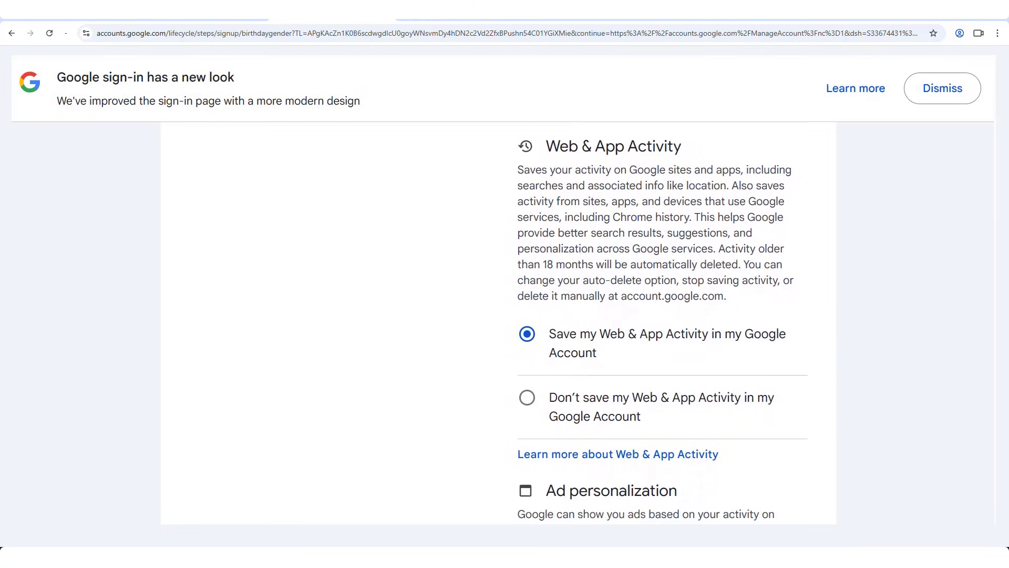
{"action": "scroll", "coordinate": [662, 323], "scroll_direction": "down", "scroll_amount": 1}
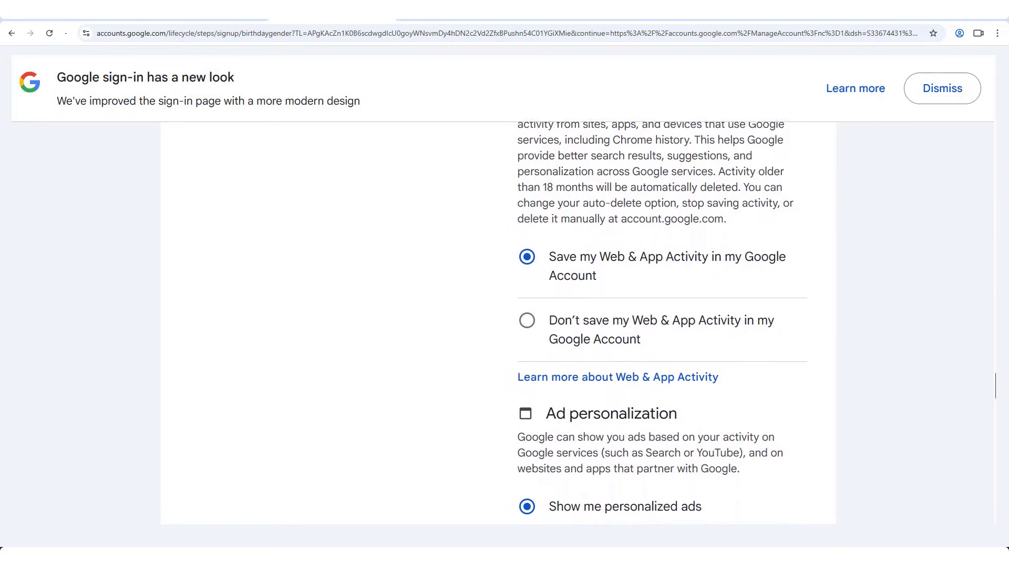
{"action": "scroll", "coordinate": [663, 323], "scroll_direction": "down", "scroll_amount": 1}
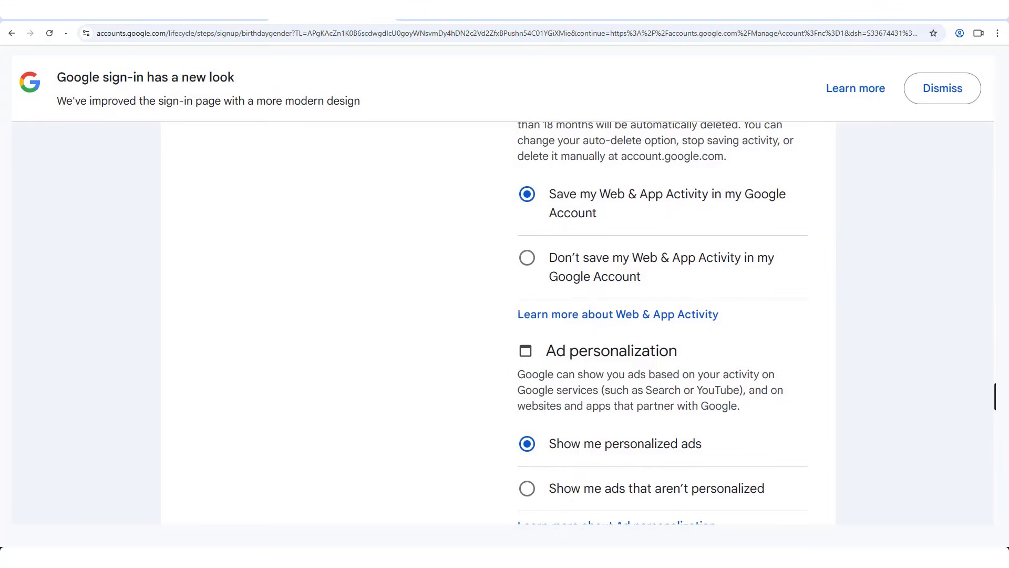
{"action": "scroll", "coordinate": [662, 322], "scroll_direction": "down", "scroll_amount": 1}
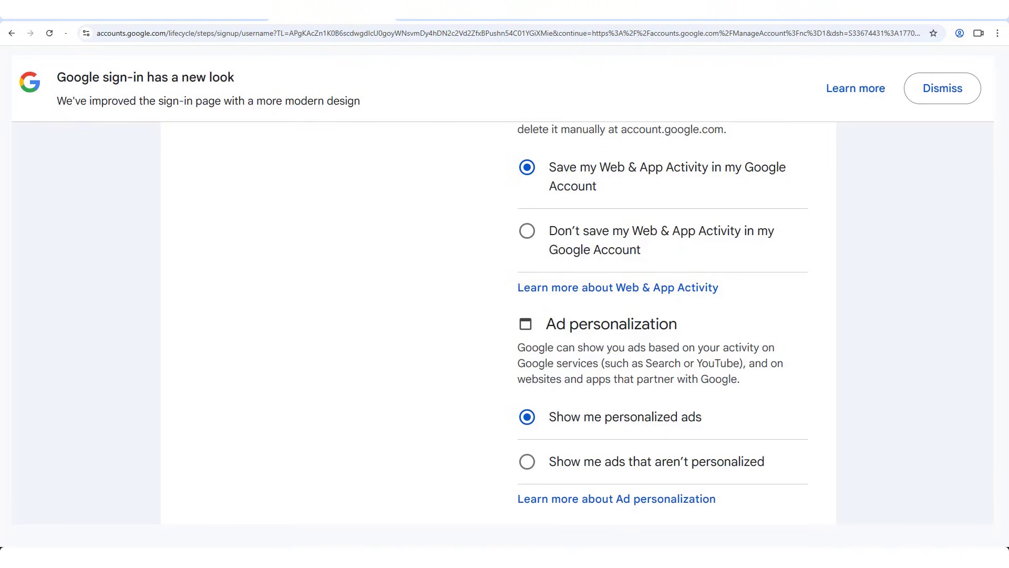
{"action": "scroll", "coordinate": [527, 367], "scroll_direction": "down", "scroll_amount": 10}
{"action": "left_click", "coordinate": [527, 367]}
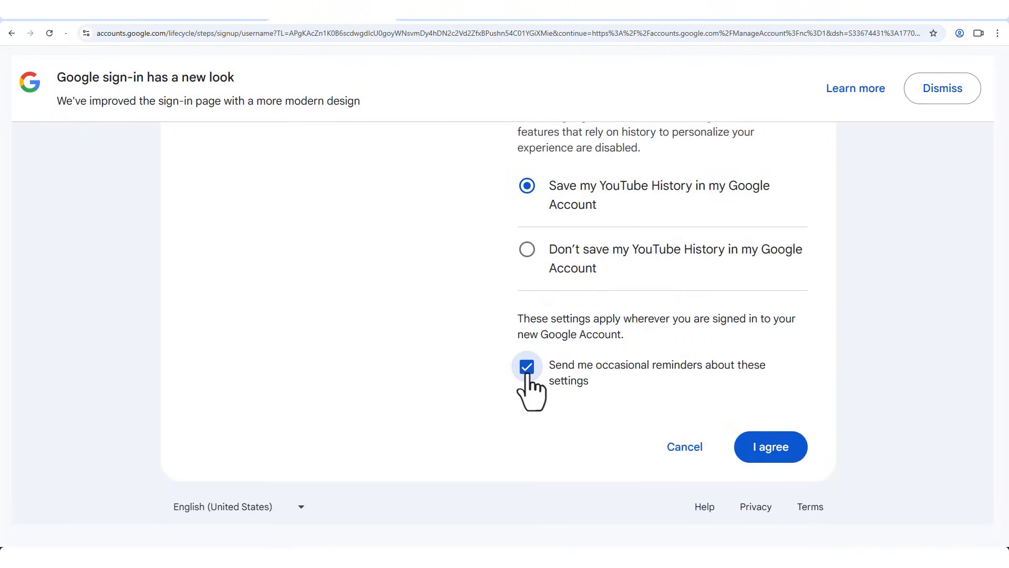
{"action": "left_click_drag", "start_coordinate": [550, 381], "coordinate": [586, 381]}
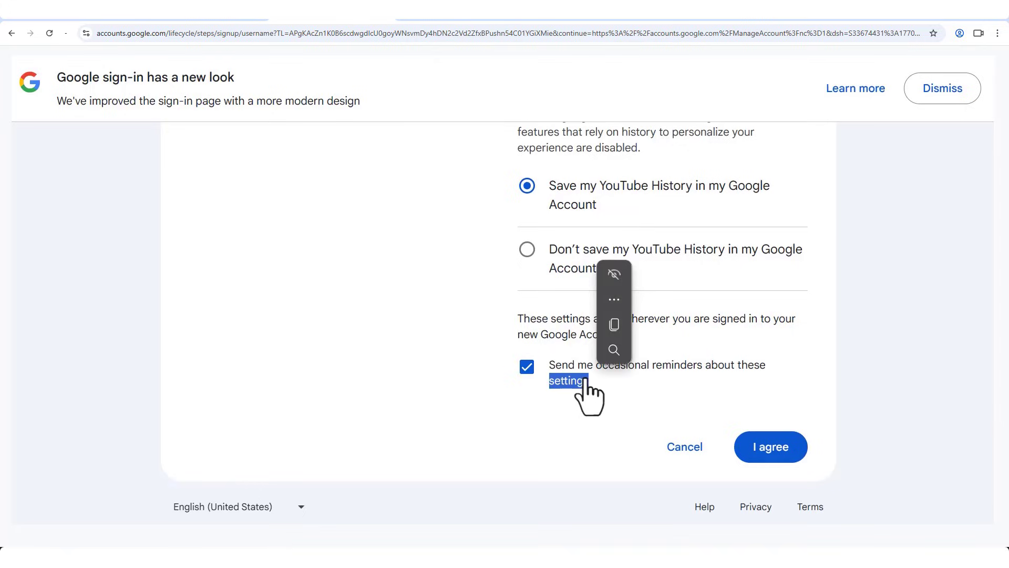
{"action": "left_click", "coordinate": [621, 394]}
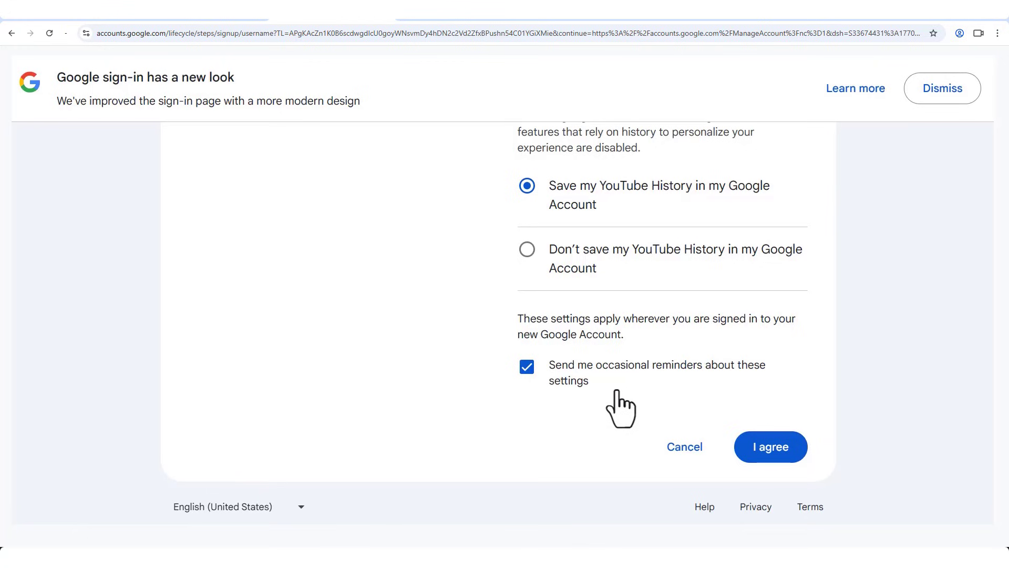
Scroll down the terms again and re-expand More options
{"action": "scroll", "coordinate": [662, 323], "scroll_direction": "down", "scroll_amount": 1}
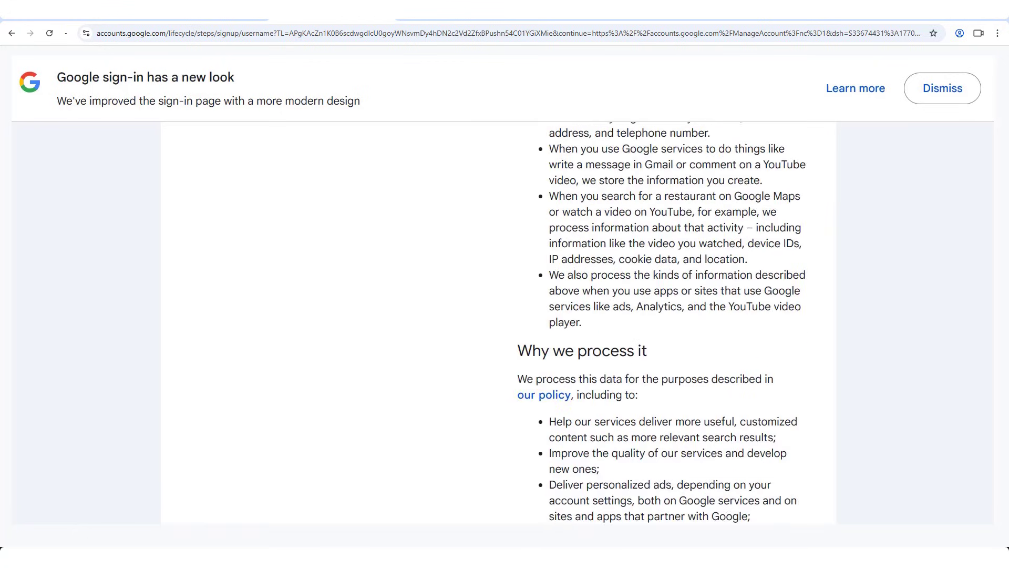
{"action": "scroll", "coordinate": [662, 323], "scroll_direction": "down", "scroll_amount": 2}
{"action": "scroll", "coordinate": [663, 323], "scroll_direction": "down", "scroll_amount": 5}
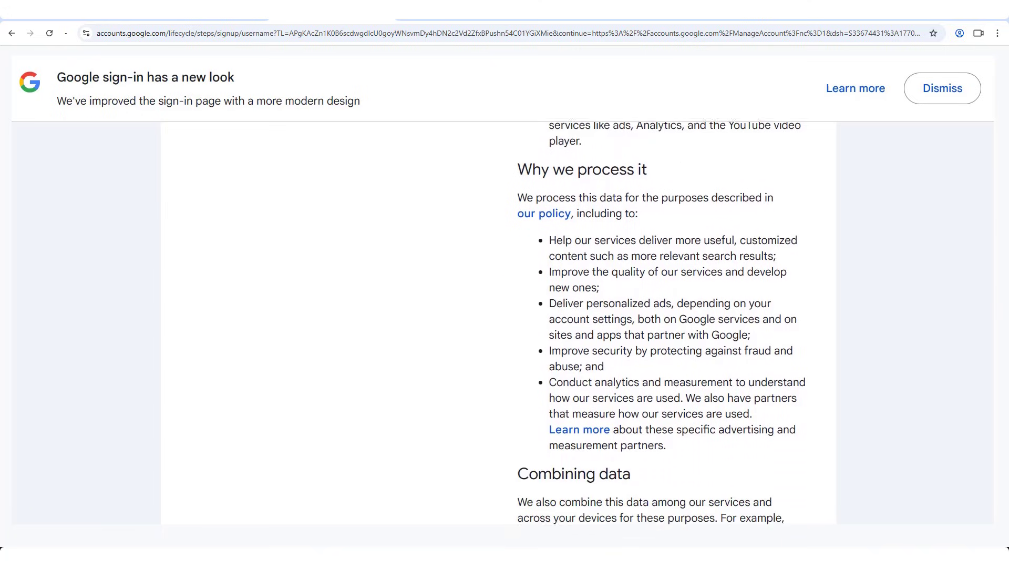
{"action": "scroll", "coordinate": [662, 323], "scroll_direction": "down", "scroll_amount": 3}
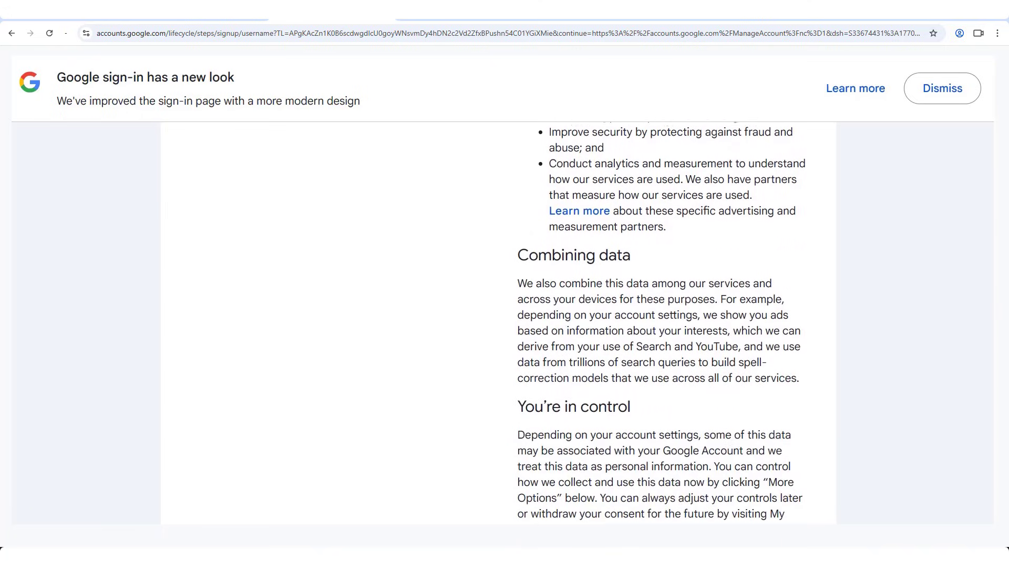
{"action": "scroll", "coordinate": [662, 323], "scroll_direction": "down", "scroll_amount": 2}
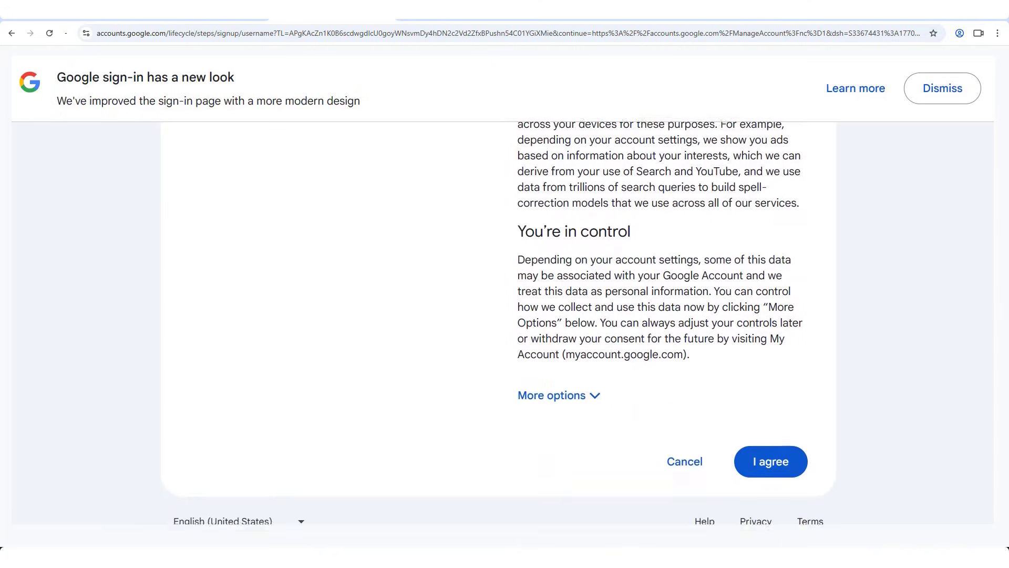
{"action": "mouse_move", "coordinate": [995, 497]}
{"action": "left_mouse_down"}
{"action": "mouse_move", "coordinate": [995, 455]}
{"action": "mouse_move", "coordinate": [996, 481]}
{"action": "left_mouse_up"}
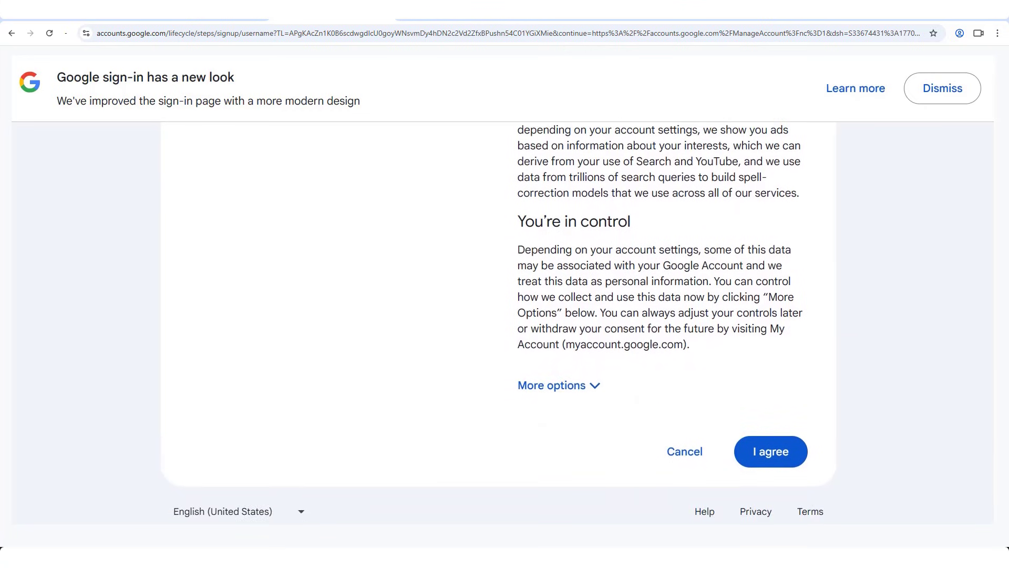
{"action": "left_click", "coordinate": [591, 387]}
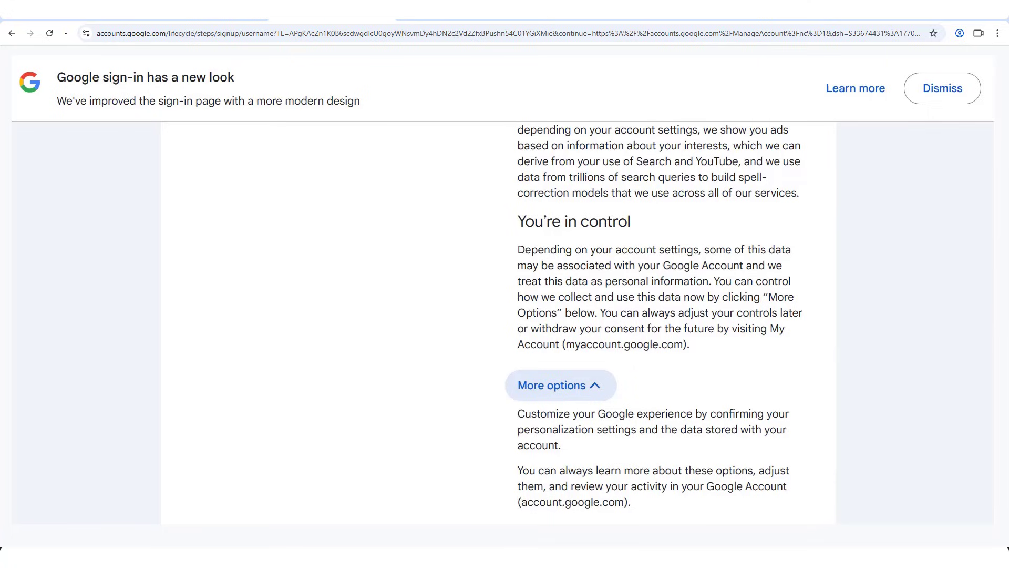
Review Web & App Activity, Ad personalization and YouTube History defaults, then agree
{"action": "scroll", "coordinate": [656, 324], "scroll_direction": "down", "scroll_amount": 6}
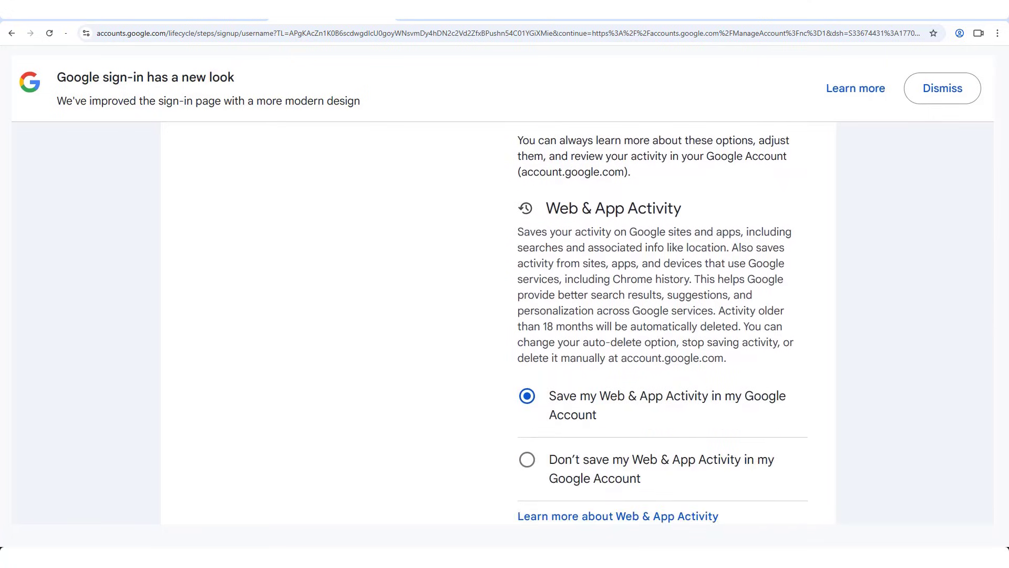
{"action": "scroll", "coordinate": [663, 323], "scroll_direction": "down", "scroll_amount": 1}
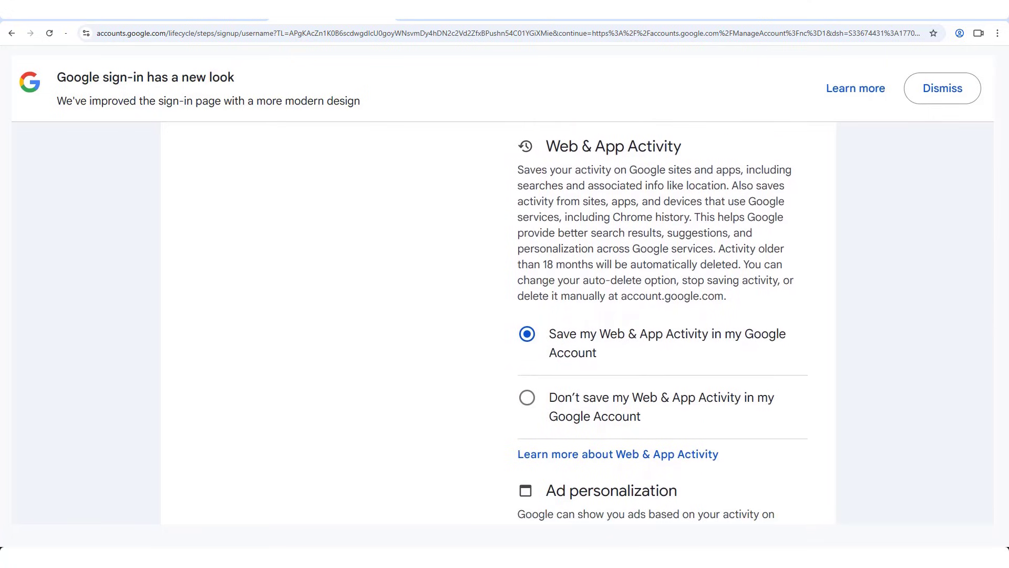
{"action": "scroll", "coordinate": [663, 323], "scroll_direction": "down", "scroll_amount": 1}
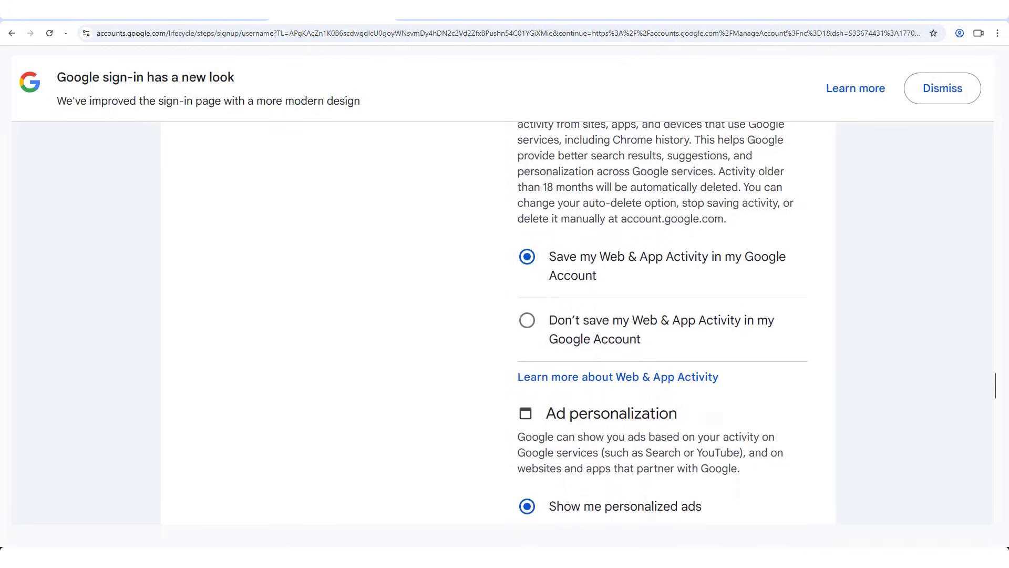
{"action": "scroll", "coordinate": [663, 323], "scroll_direction": "down", "scroll_amount": 1}
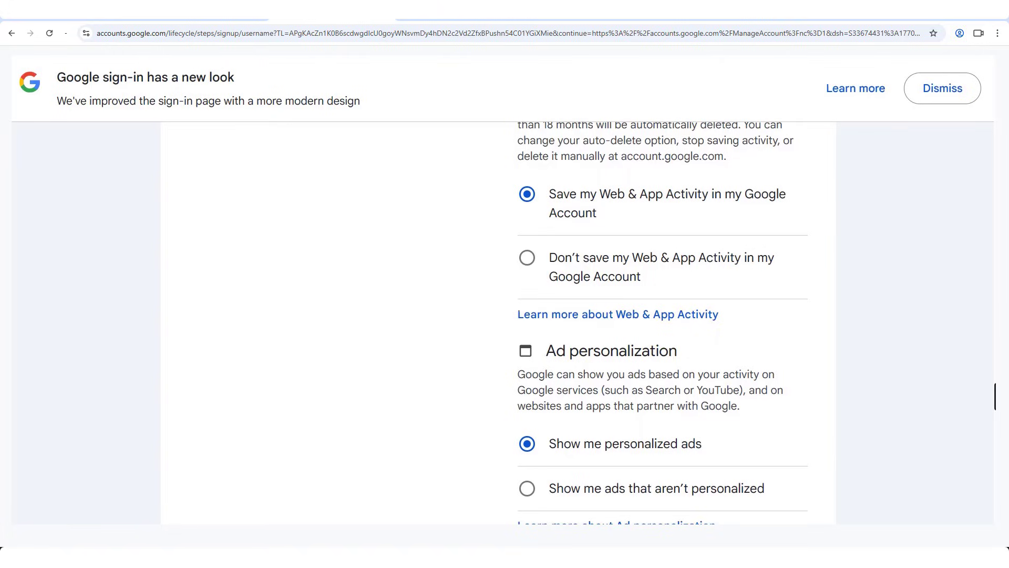
{"action": "scroll", "coordinate": [662, 323], "scroll_direction": "down", "scroll_amount": 1}
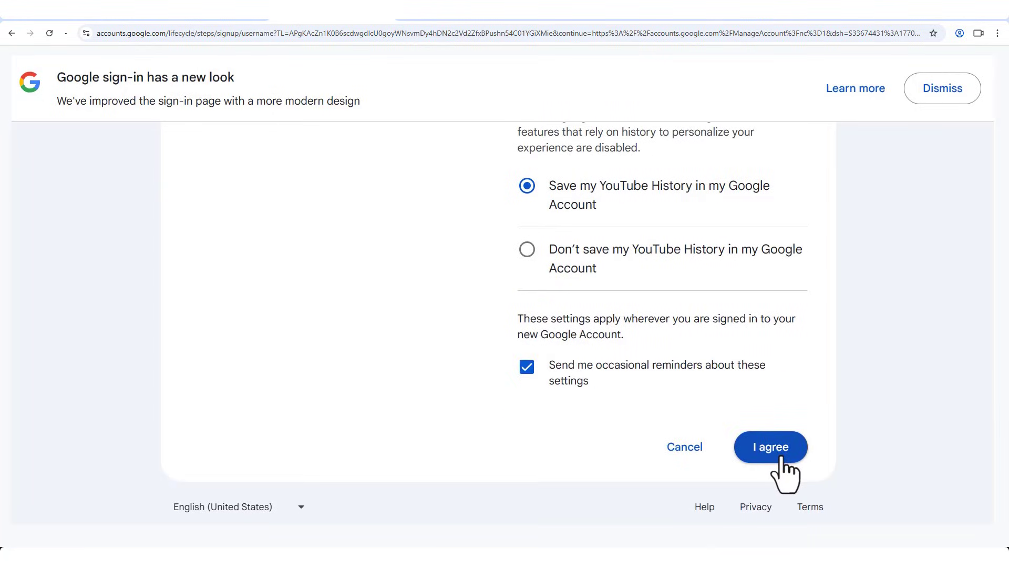
{"action": "left_click", "coordinate": [777, 454]}
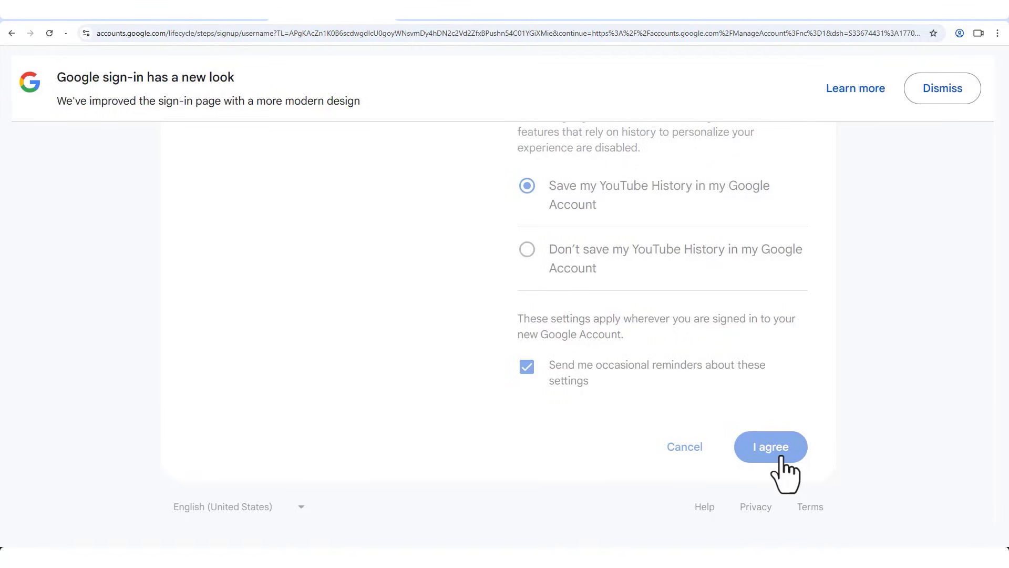